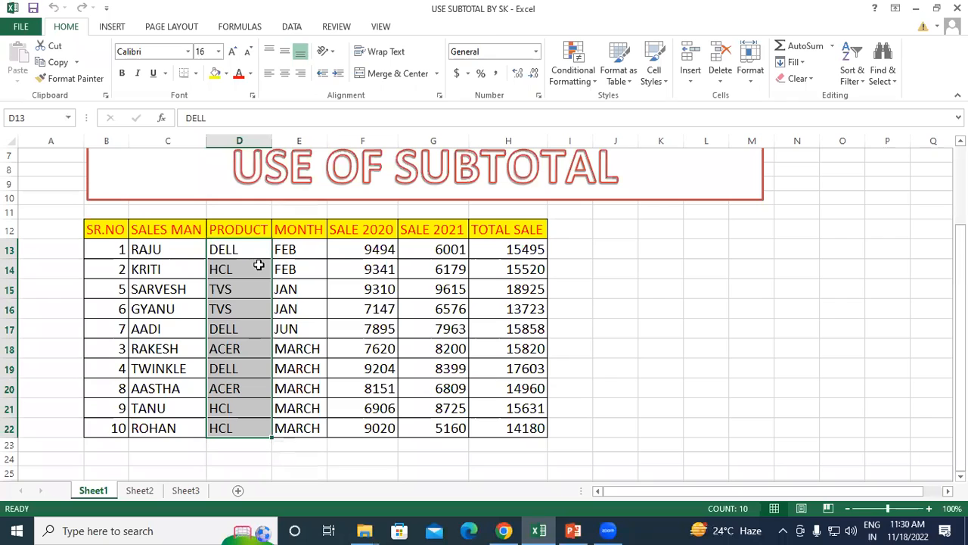
# Review the MONTH, SALE 2020, SALE 2021 and TOTAL SALE columns of the sales table.
pyautogui.moveTo(302, 253); pyautogui.dragTo(303, 428)
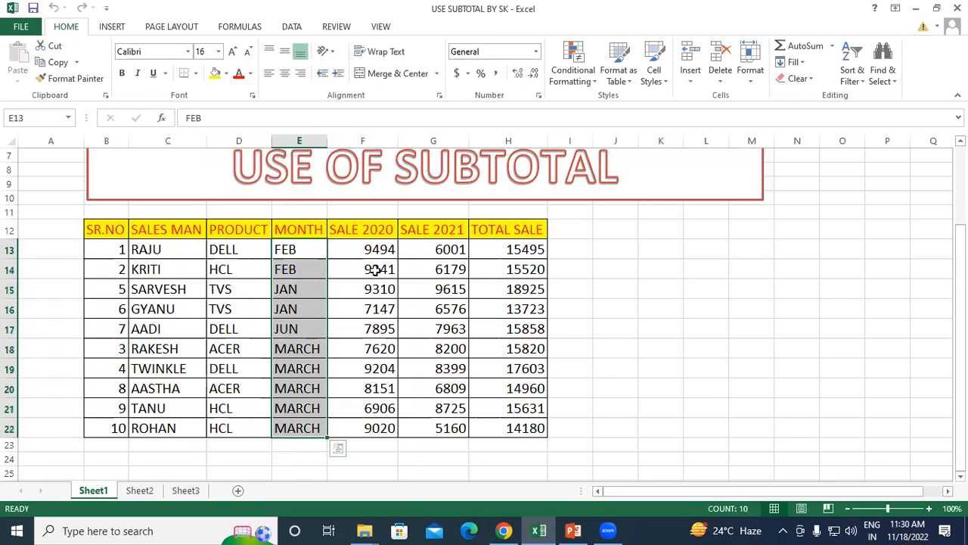
pyautogui.moveTo(370, 252); pyautogui.dragTo(395, 367)
pyautogui.moveTo(434, 250); pyautogui.dragTo(423, 425)
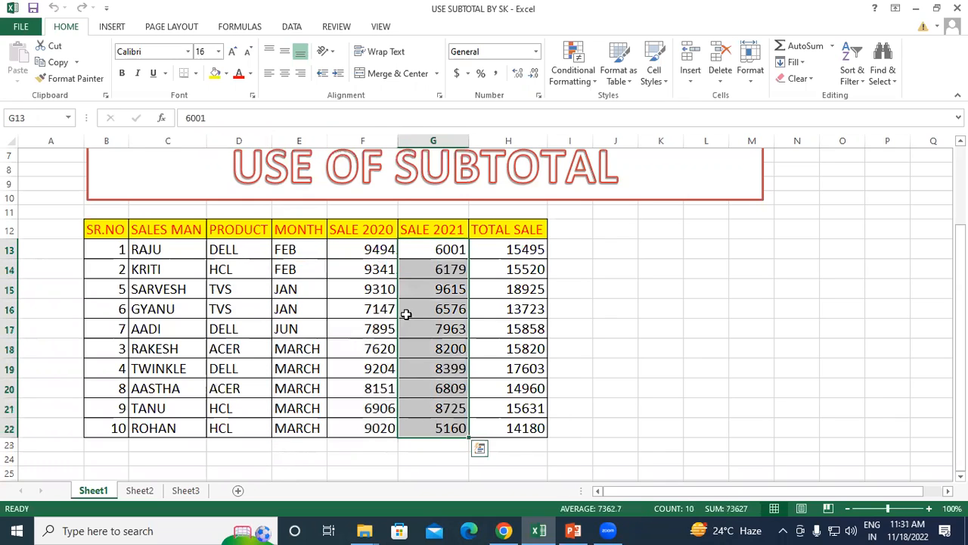
pyautogui.click(377, 247)
pyautogui.click(435, 249)
pyautogui.moveTo(495, 249); pyautogui.dragTo(511, 428)
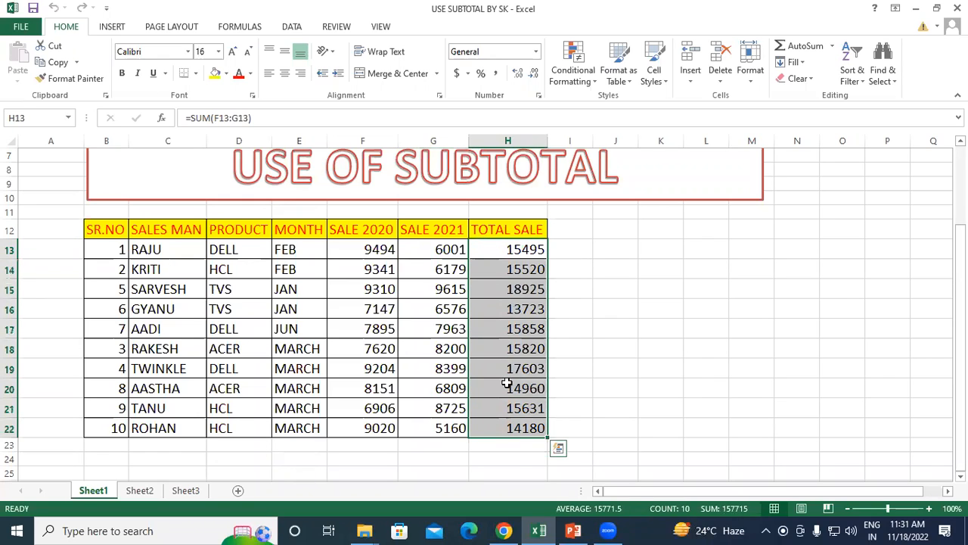
pyautogui.click(664, 312)
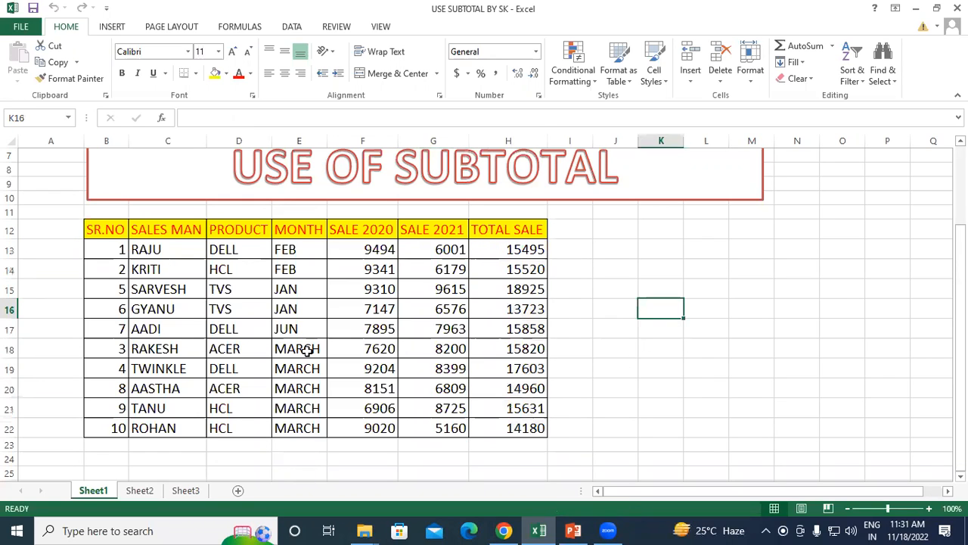
pyautogui.click(580, 233)
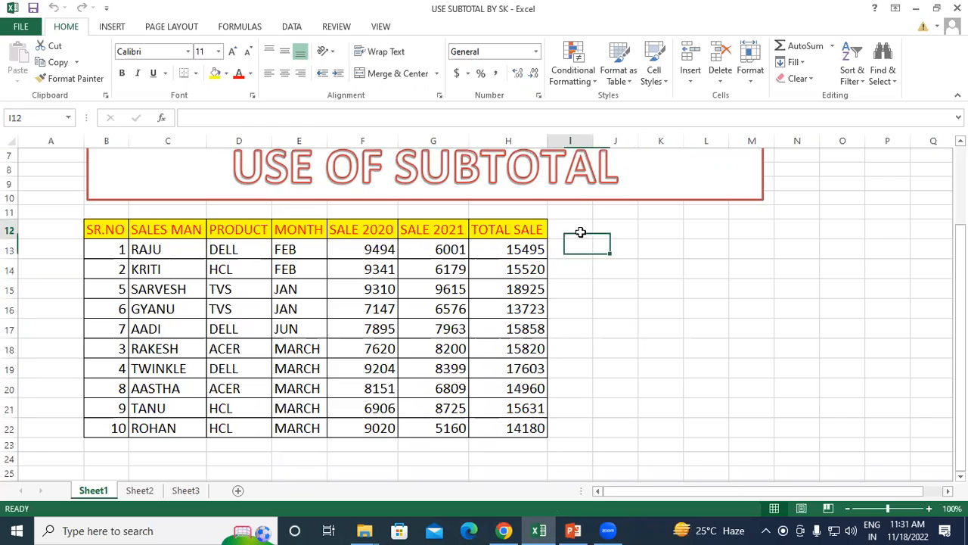
pyautogui.click(627, 233)
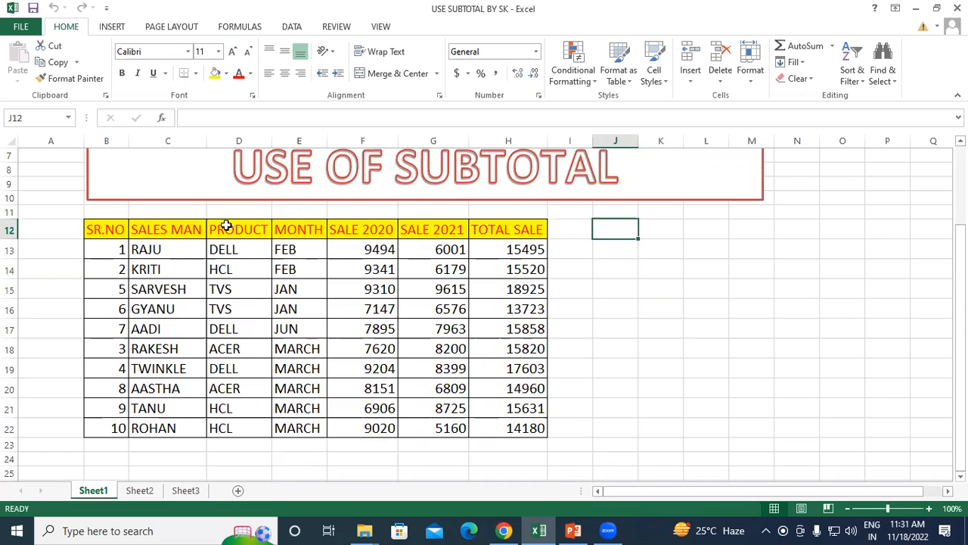
# Examine the MONTH, PRODUCT and SALES MAN columns for repeated entries that the sales could be grouped by.
pyautogui.moveTo(290, 250); pyautogui.dragTo(311, 269)
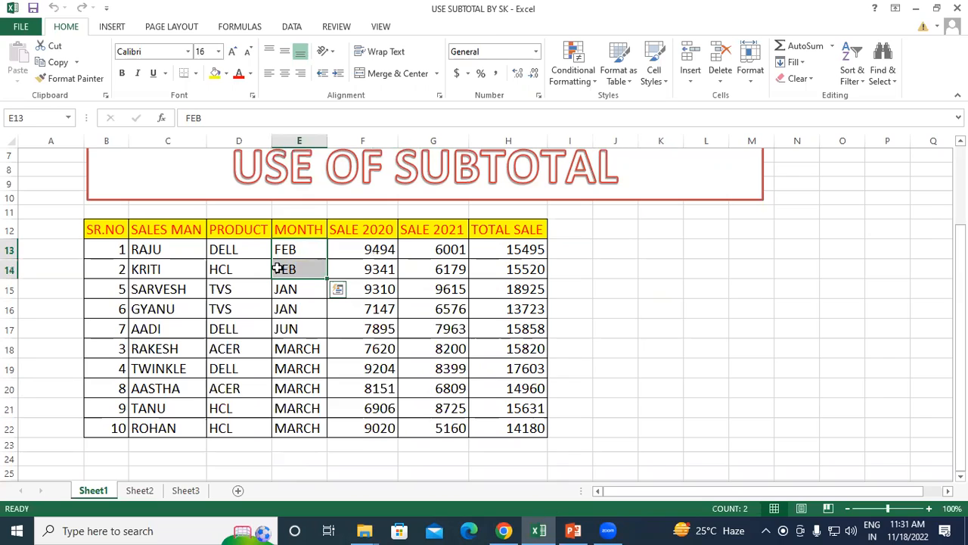
pyautogui.moveTo(289, 288); pyautogui.dragTo(294, 317)
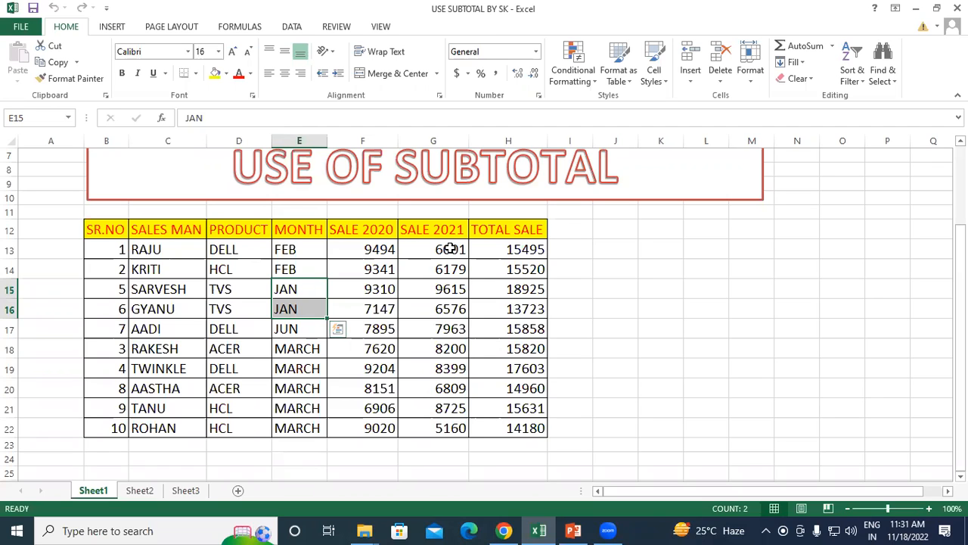
pyautogui.click(596, 246)
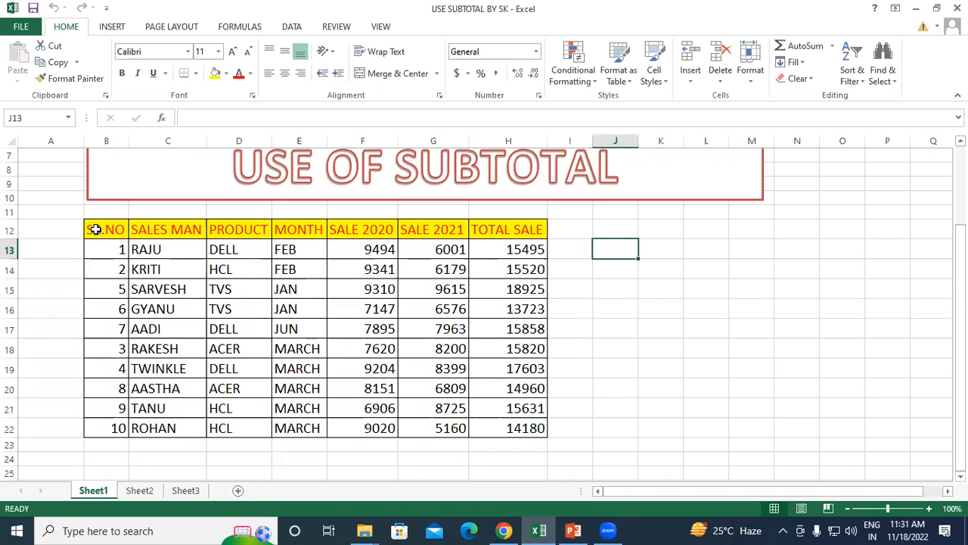
pyautogui.click(215, 269)
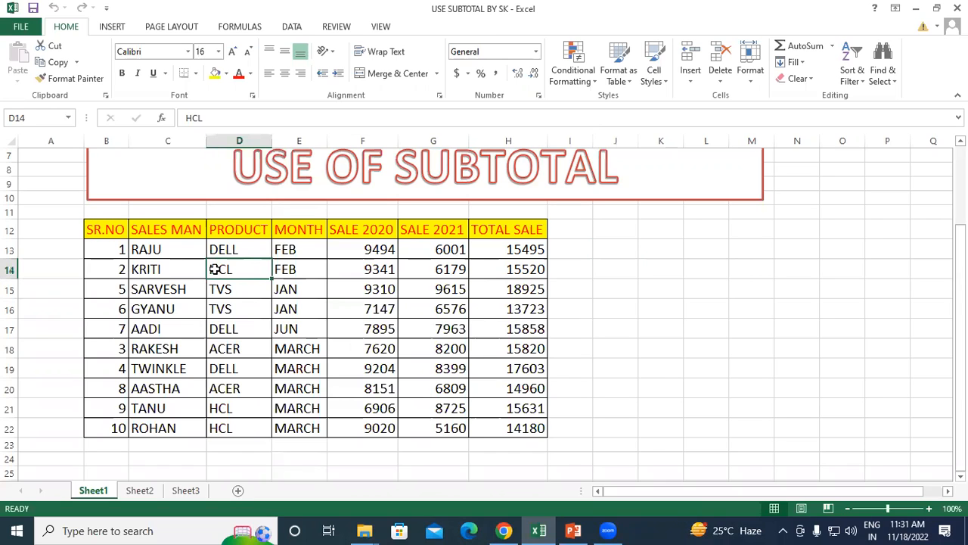
pyautogui.click(382, 270)
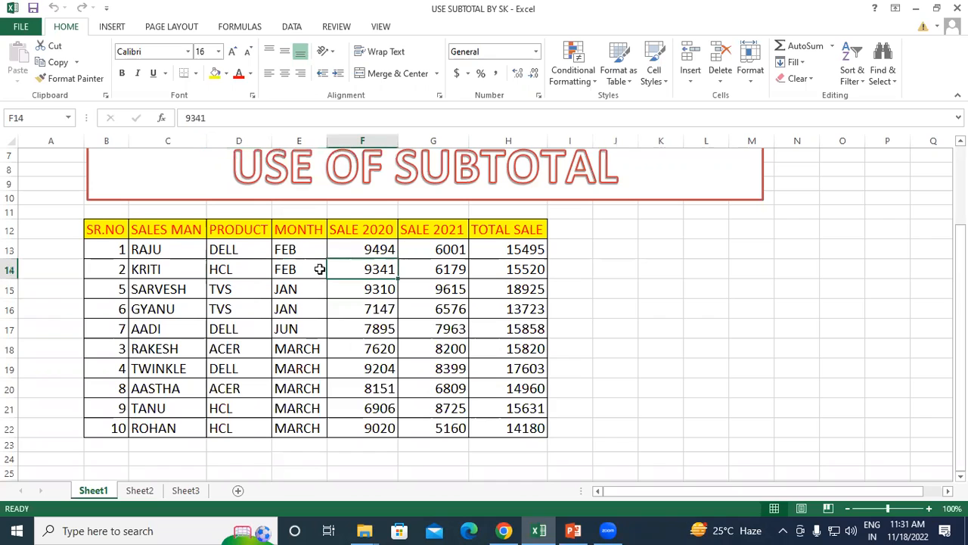
pyautogui.click(163, 240)
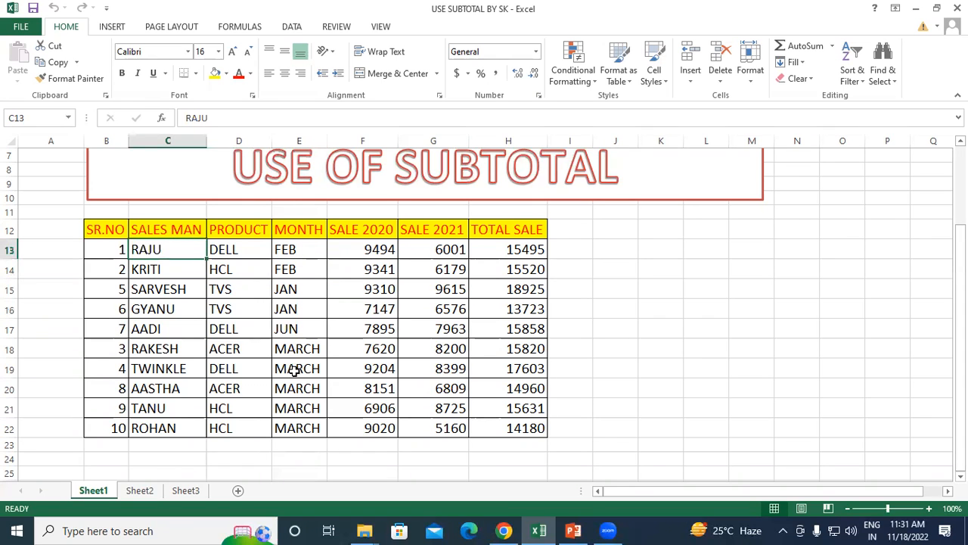
pyautogui.click(297, 230)
pyautogui.moveTo(295, 251); pyautogui.dragTo(297, 428)
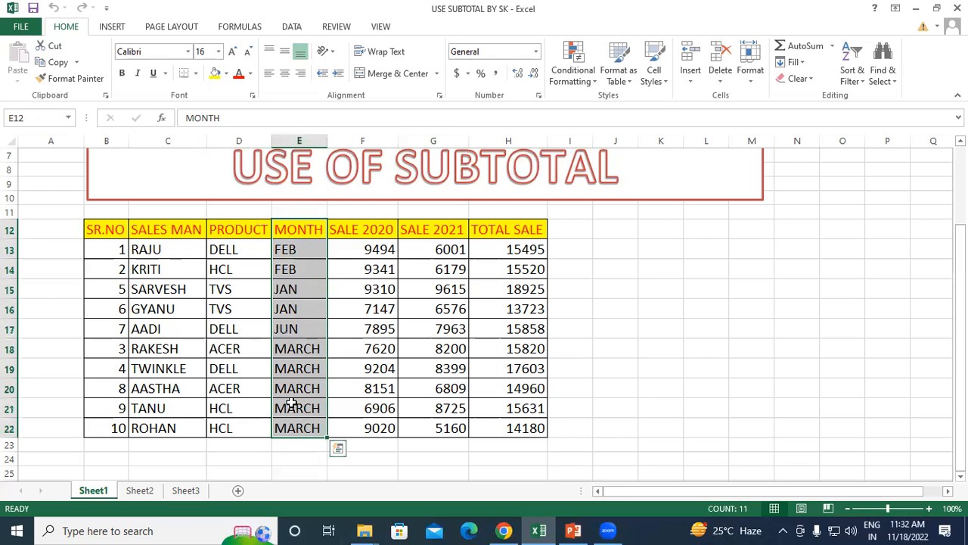
pyautogui.click(234, 228)
pyautogui.moveTo(234, 228); pyautogui.dragTo(236, 428)
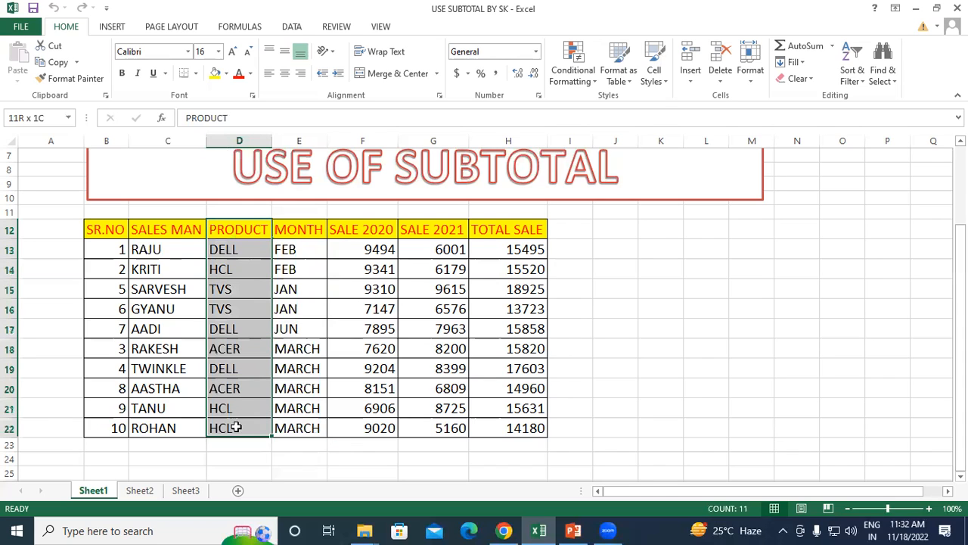
pyautogui.click(179, 229)
pyautogui.moveTo(175, 243); pyautogui.dragTo(170, 429)
pyautogui.click(254, 262)
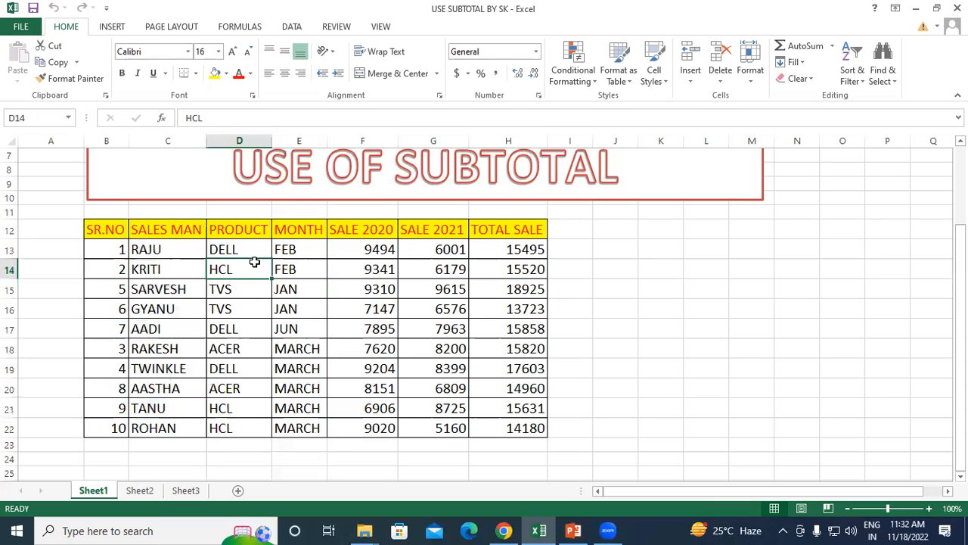
pyautogui.click(235, 251)
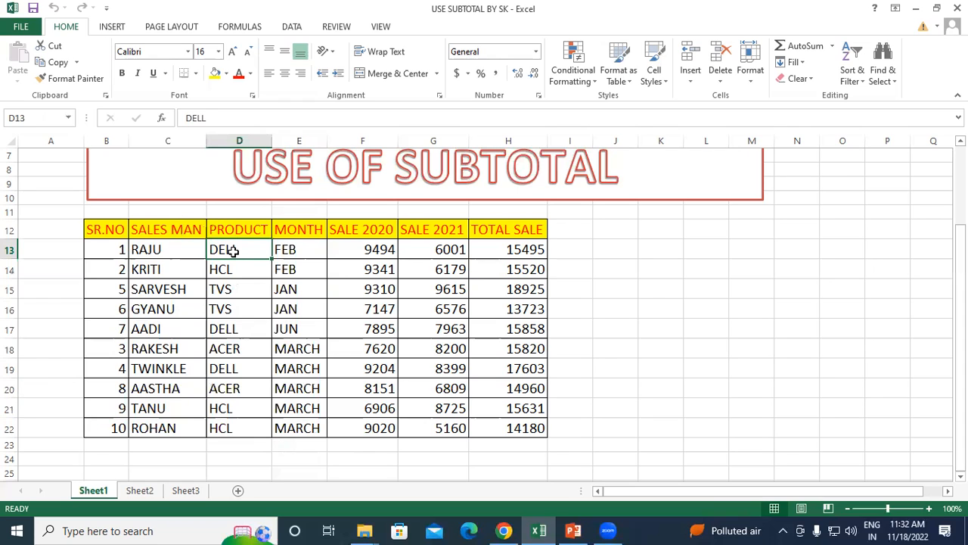
pyautogui.click(217, 342)
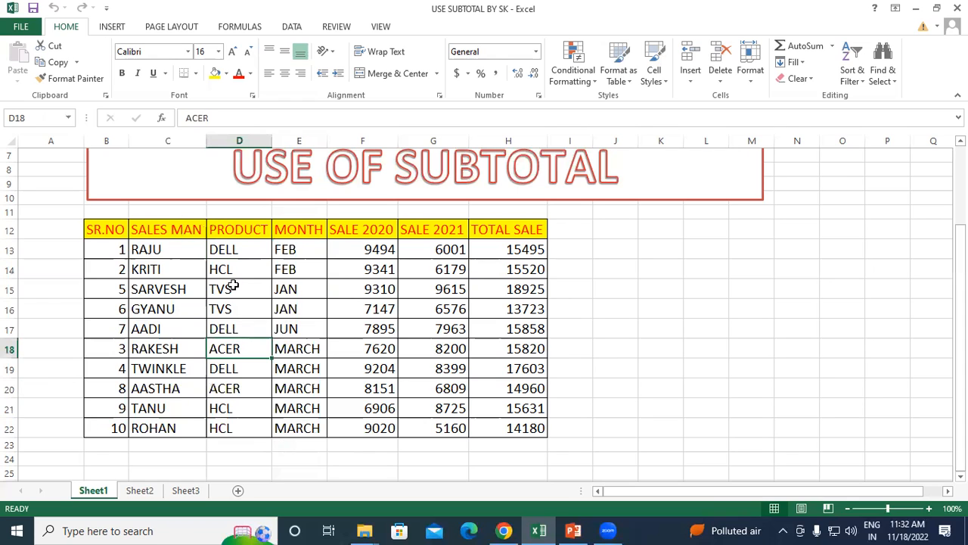
# Sort the sales table by the PRODUCT column from A to Z, expanding the selection to the neighbouring columns.
pyautogui.click(244, 229)
pyautogui.moveTo(244, 229); pyautogui.dragTo(237, 429)
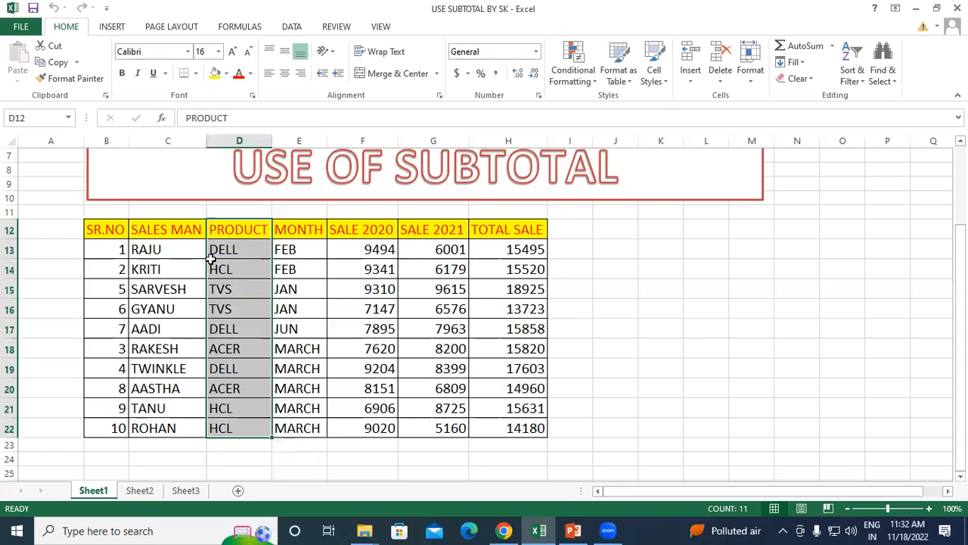
pyautogui.click(292, 27)
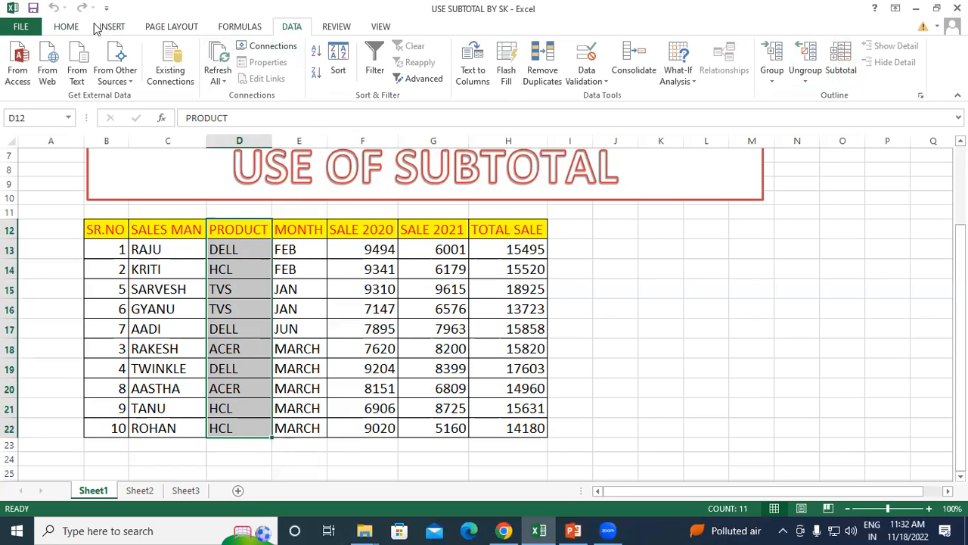
pyautogui.click(316, 56)
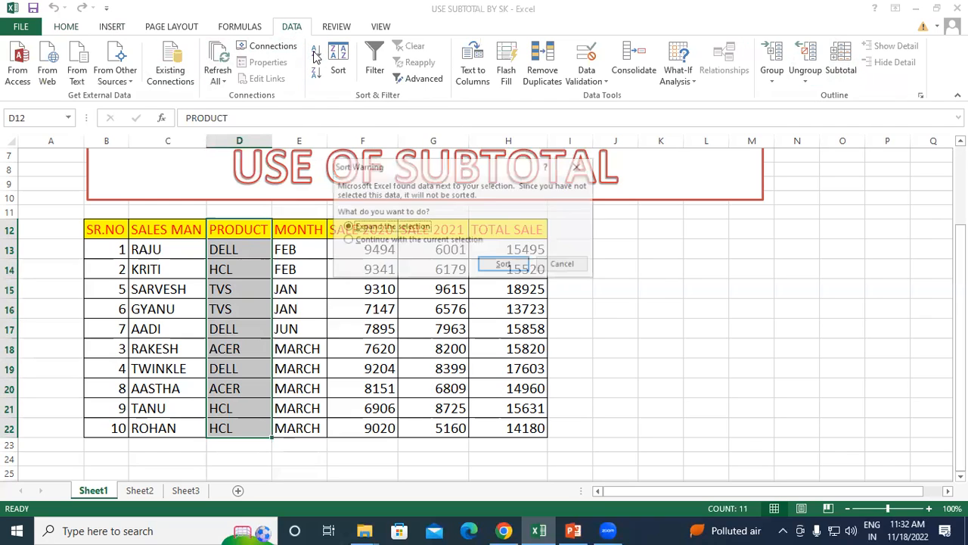
pyautogui.moveTo(395, 168); pyautogui.dragTo(489, 95)
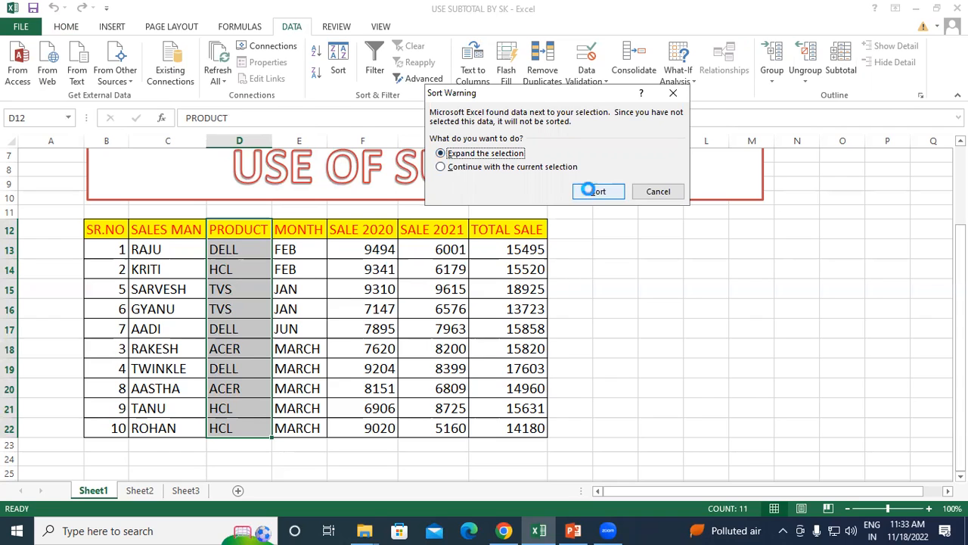
pyautogui.click(592, 191)
# Examine how the sorted PRODUCT column groups the rows of each brand.
pyautogui.click(230, 283)
pyautogui.moveTo(233, 250); pyautogui.dragTo(239, 274)
pyautogui.click(235, 288)
pyautogui.moveTo(238, 314); pyautogui.dragTo(236, 371)
pyautogui.moveTo(242, 404); pyautogui.dragTo(241, 428)
pyautogui.click(640, 284)
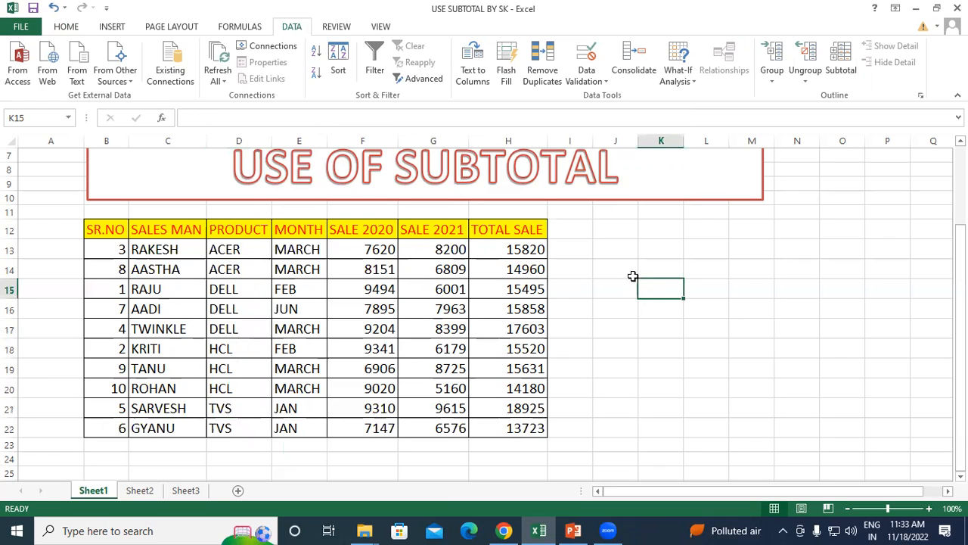
# Add subtotals to the whole sales table at each change in PRODUCT, using Sum on TOTAL SALE.
pyautogui.moveTo(108, 226); pyautogui.dragTo(505, 428)
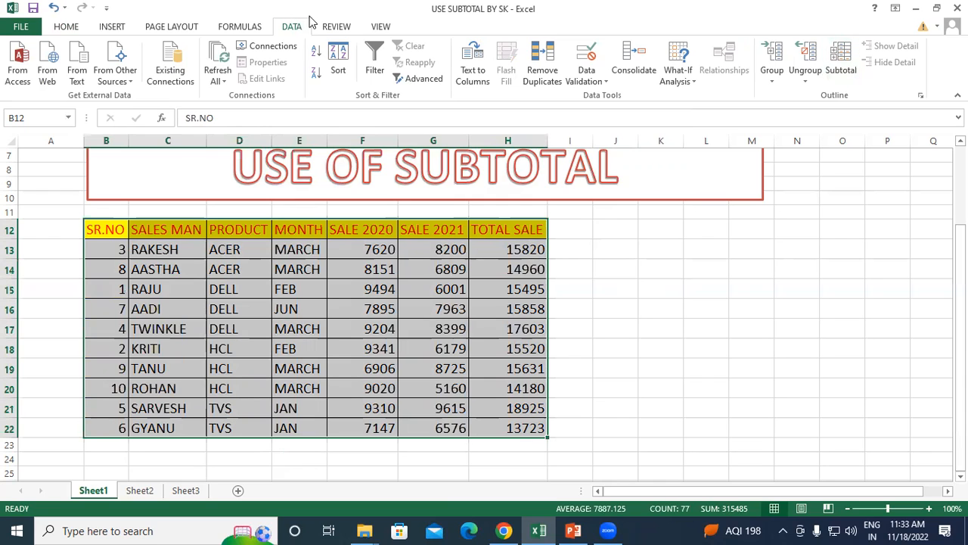
pyautogui.click(844, 60)
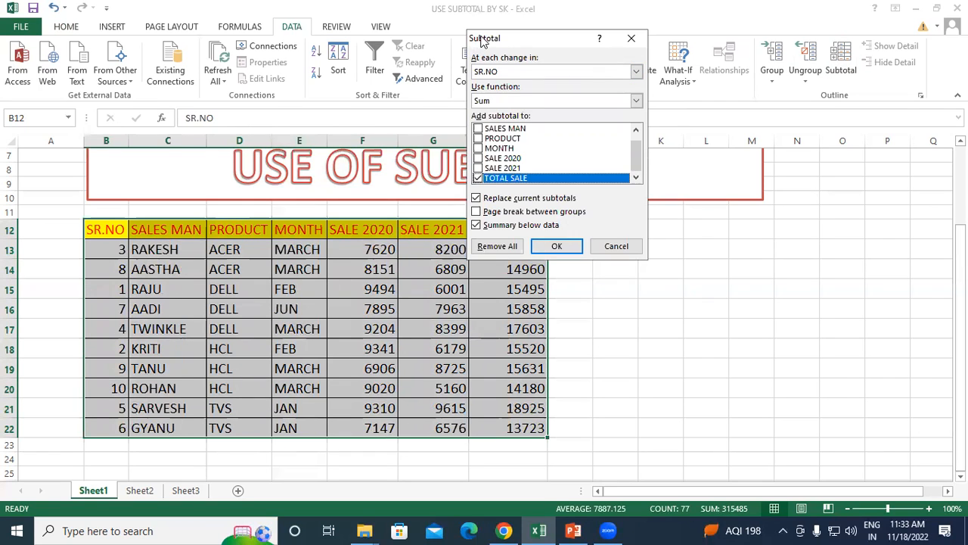
pyautogui.moveTo(482, 43); pyautogui.dragTo(424, 48)
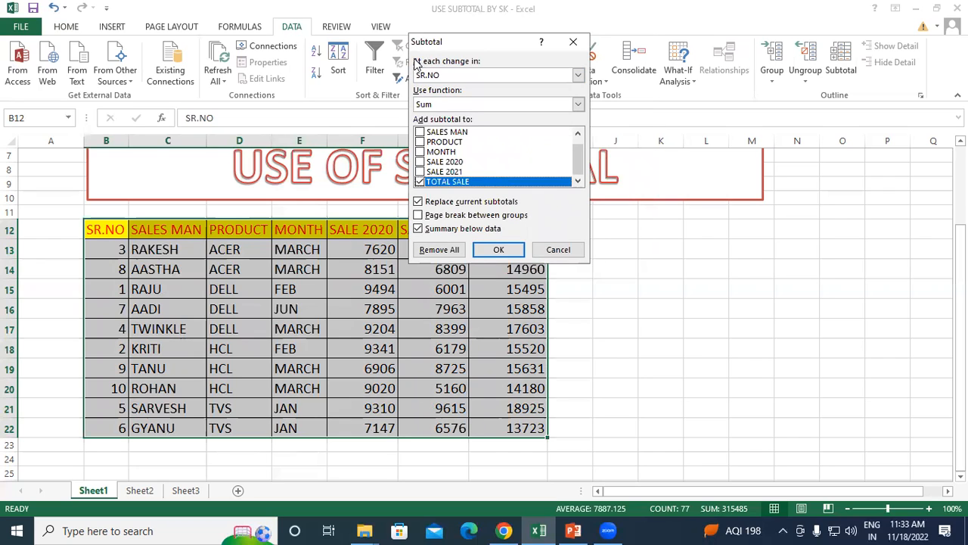
pyautogui.click(457, 76)
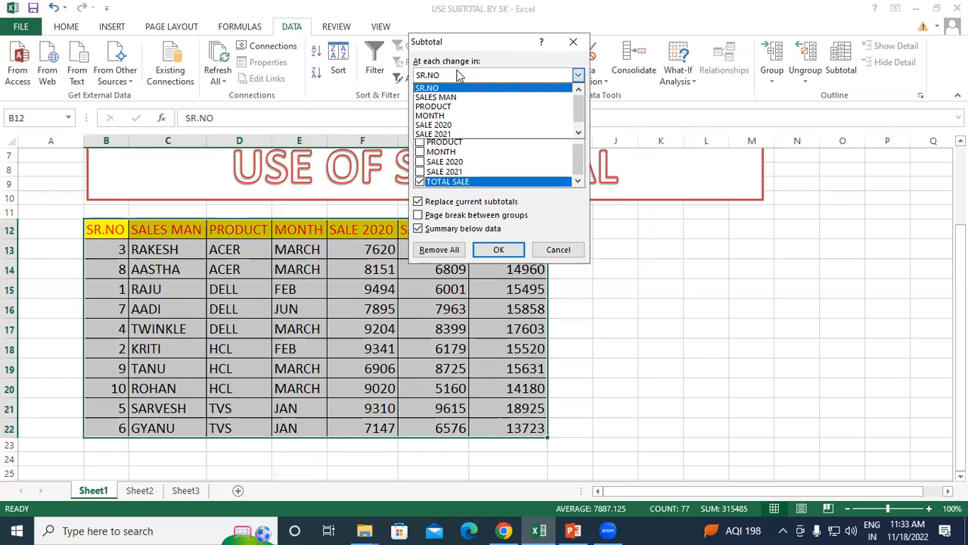
pyautogui.click(448, 107)
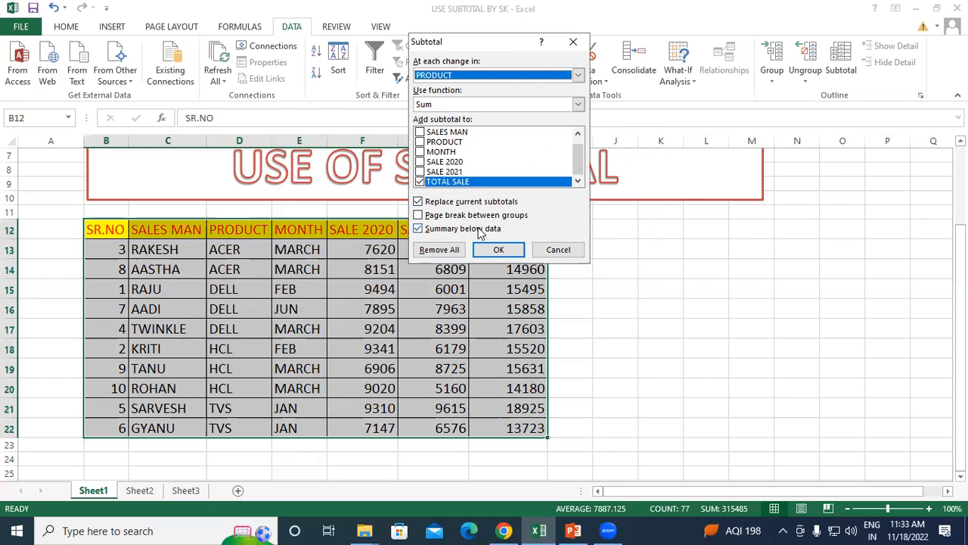
pyautogui.click(498, 251)
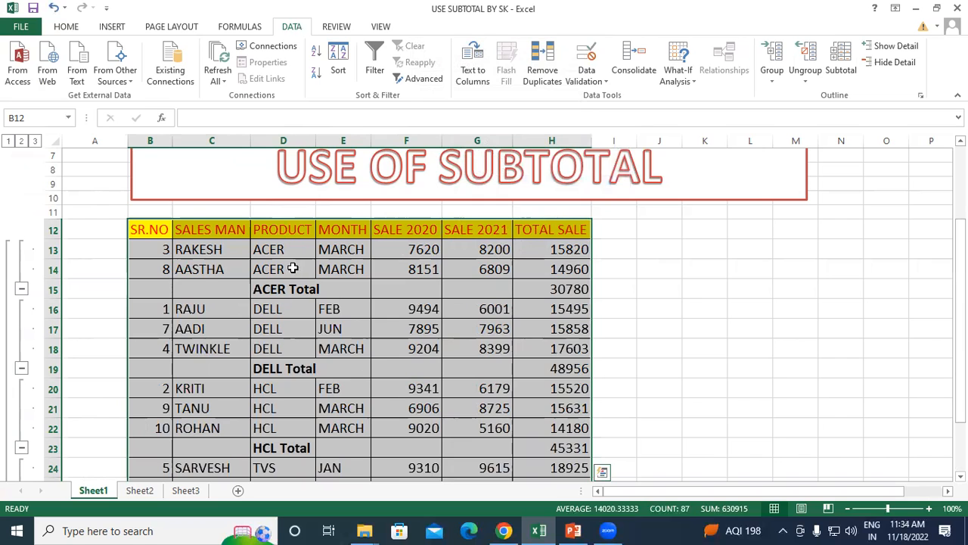
# Examine the two ACER sales rows and the SUBTOTAL formula in the ACER Total row.
pyautogui.scroll(-1, 292, 272)
pyautogui.click(273, 246)
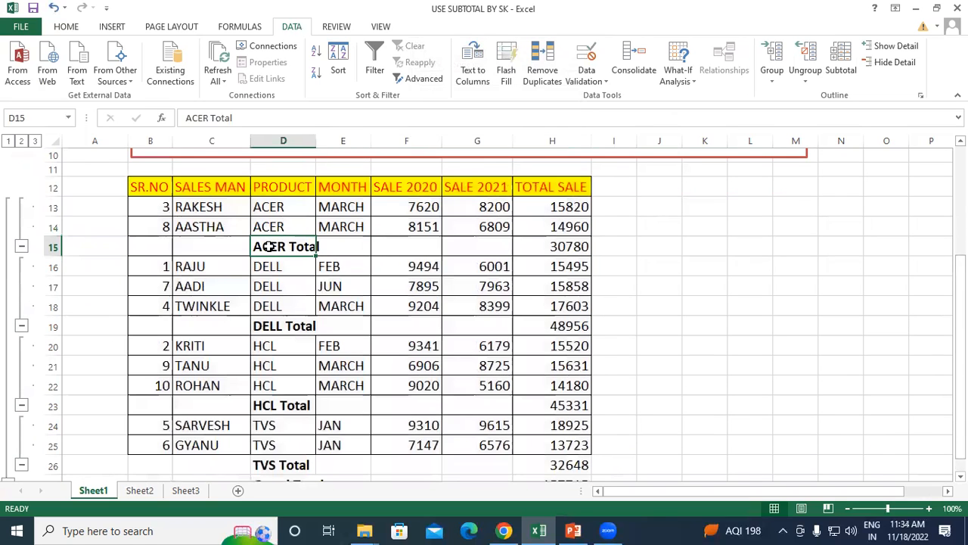
pyautogui.click(549, 249)
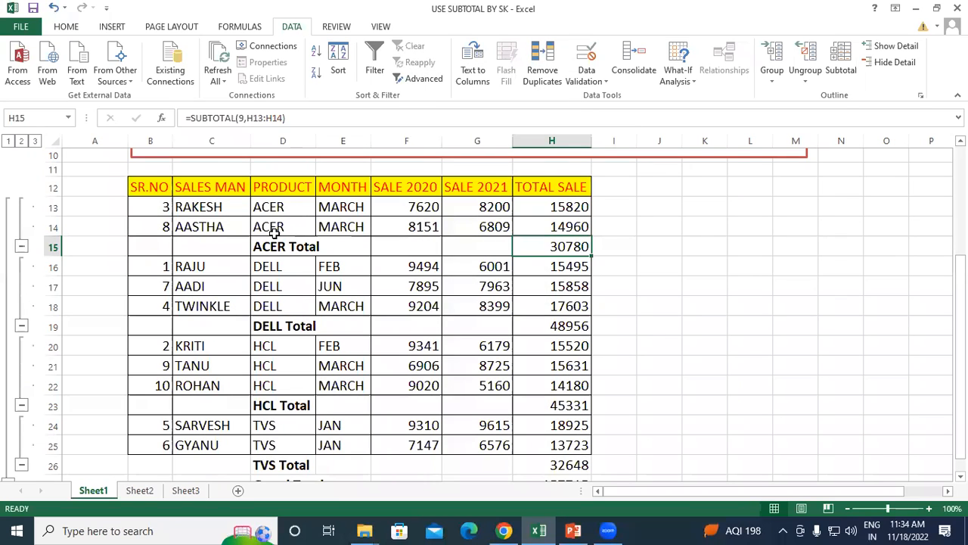
pyautogui.click(220, 224)
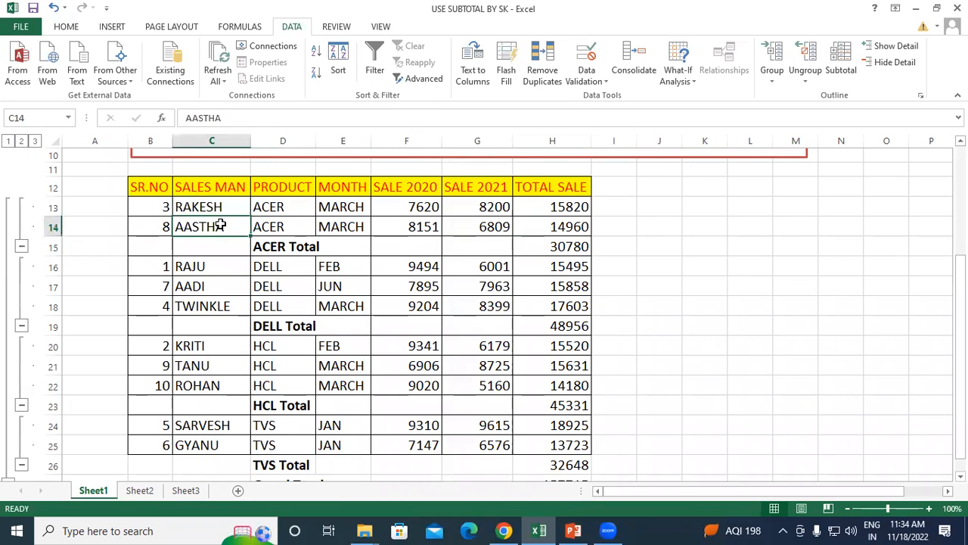
pyautogui.click(367, 211)
pyautogui.click(352, 228)
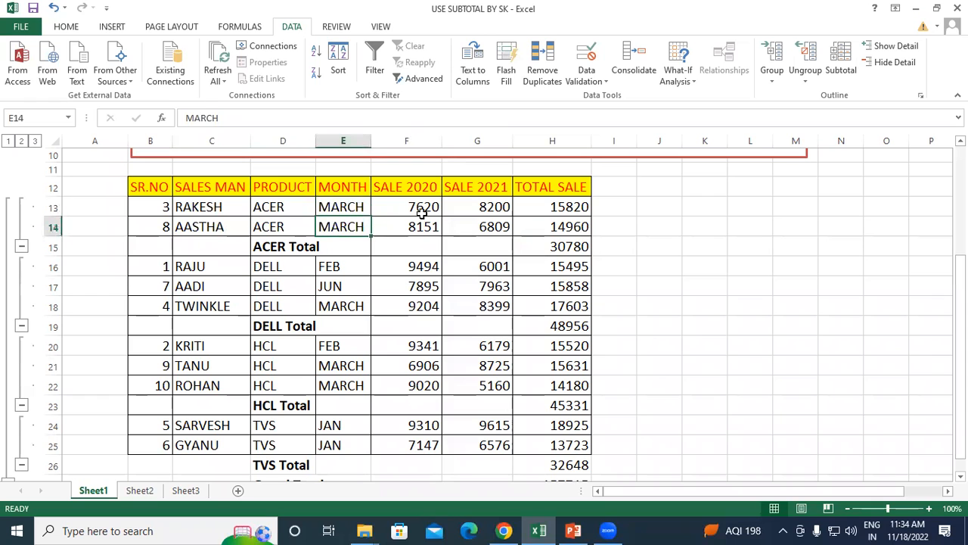
pyautogui.click(421, 213)
pyautogui.click(554, 210)
pyautogui.click(552, 223)
pyautogui.click(543, 247)
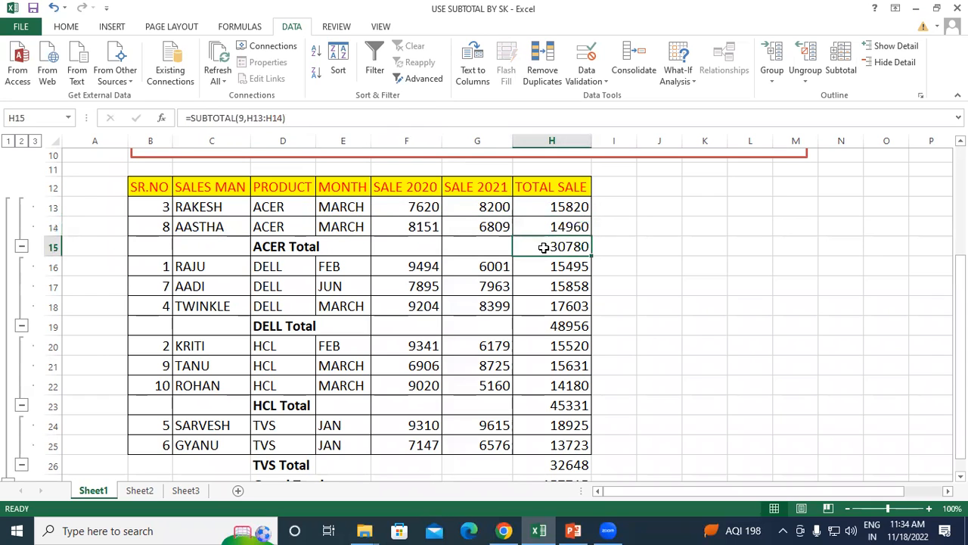
# Examine the sales man, month and sale values of the DELL rows together with the DELL Total.
pyautogui.scroll(-1, 355, 283)
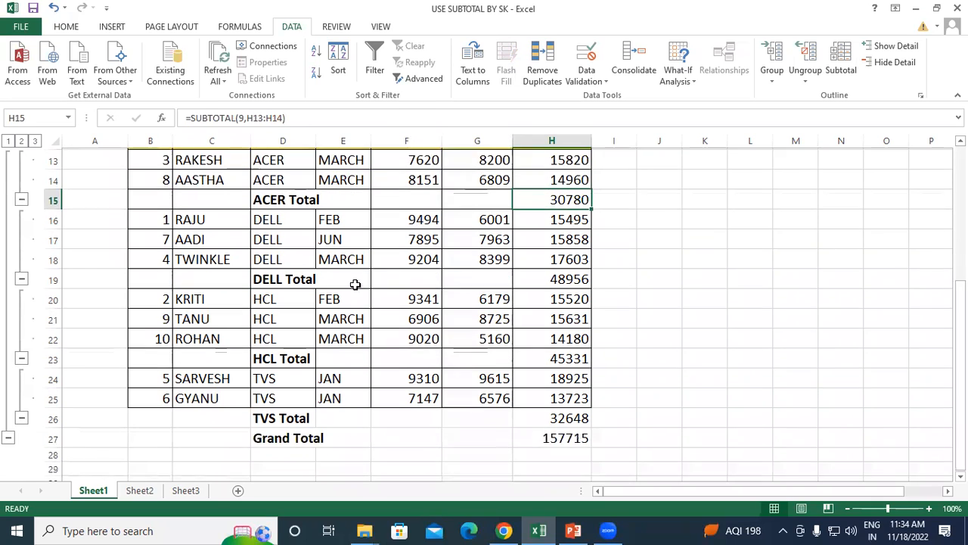
pyautogui.click(295, 277)
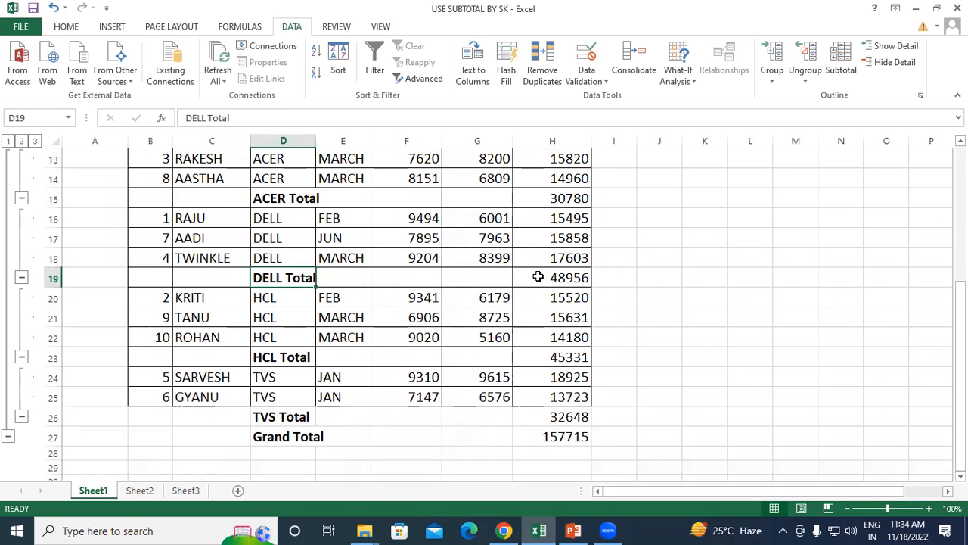
pyautogui.click(209, 219)
pyautogui.click(209, 238)
pyautogui.click(209, 257)
pyautogui.click(274, 218)
pyautogui.click(269, 238)
pyautogui.click(268, 257)
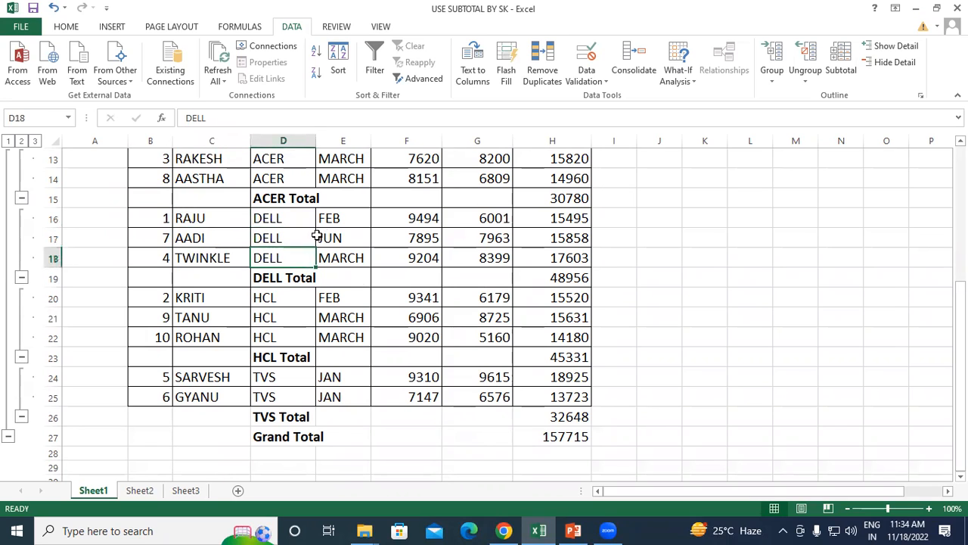
pyautogui.click(333, 219)
pyautogui.click(341, 244)
pyautogui.click(336, 254)
pyautogui.moveTo(417, 216); pyautogui.dragTo(426, 258)
pyautogui.moveTo(468, 219); pyautogui.dragTo(474, 255)
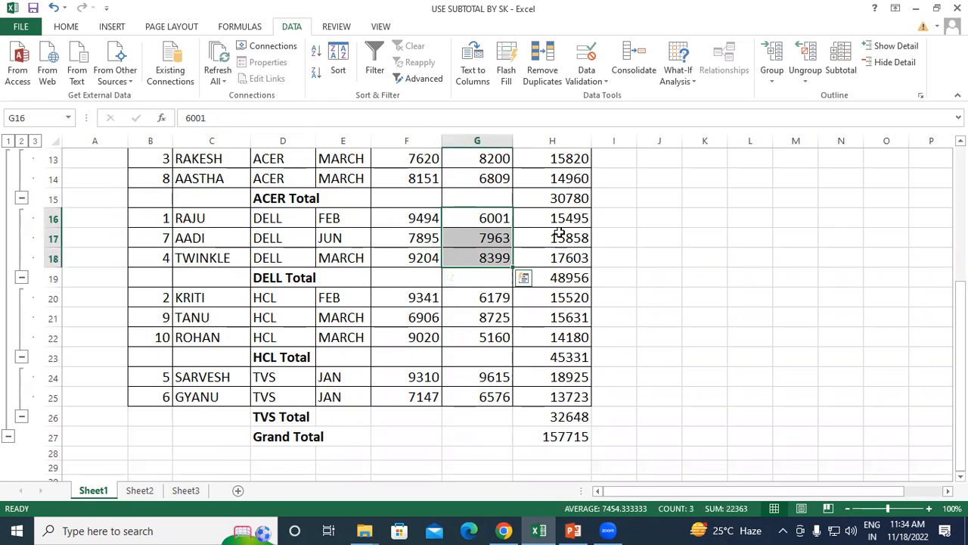
pyautogui.moveTo(560, 220); pyautogui.dragTo(558, 256)
pyautogui.click(551, 279)
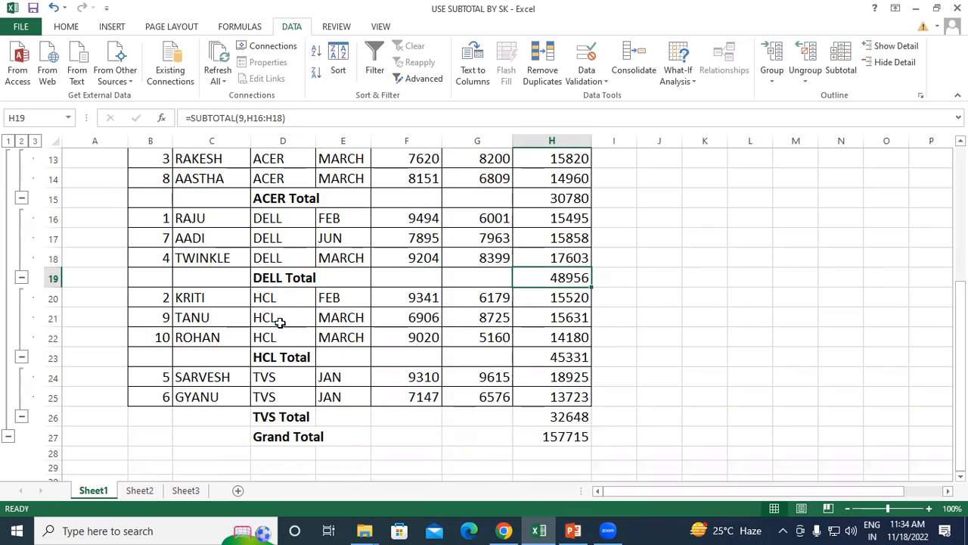
# Examine the HCL Total and the sales men and months of the HCL rows it sums.
pyautogui.click(286, 357)
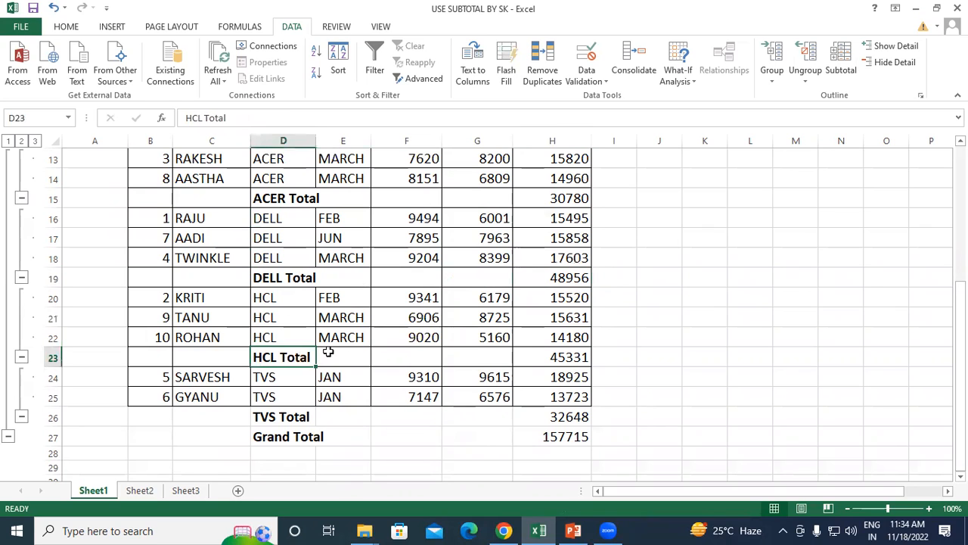
pyautogui.click(533, 354)
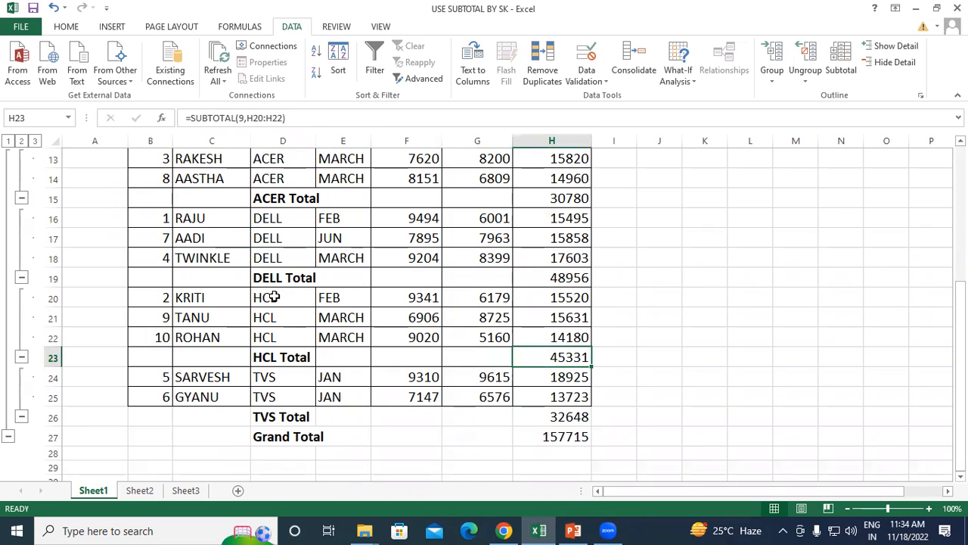
pyautogui.click(193, 297)
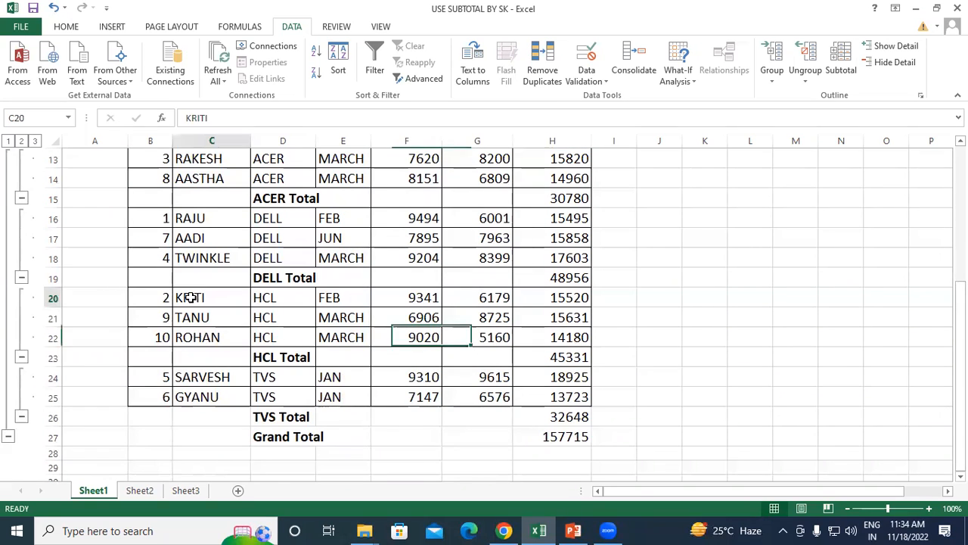
pyautogui.click(192, 317)
pyautogui.click(203, 339)
pyautogui.click(327, 301)
pyautogui.click(333, 319)
pyautogui.click(336, 337)
# Examine the TVS sales rows and the TOTAL SALE formula in the Grand Total row.
pyautogui.scroll(-3, 335, 344)
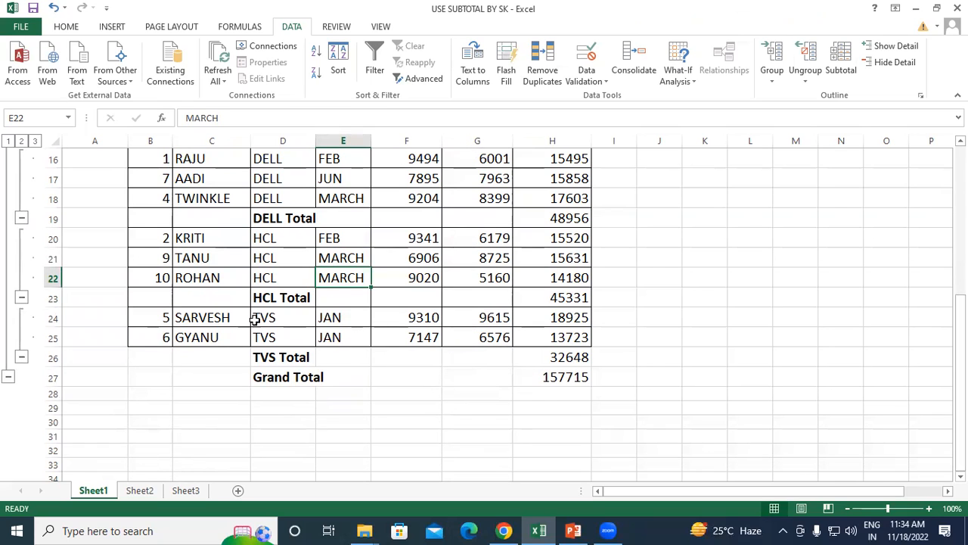
pyautogui.click(330, 322)
pyautogui.click(225, 316)
pyautogui.click(219, 336)
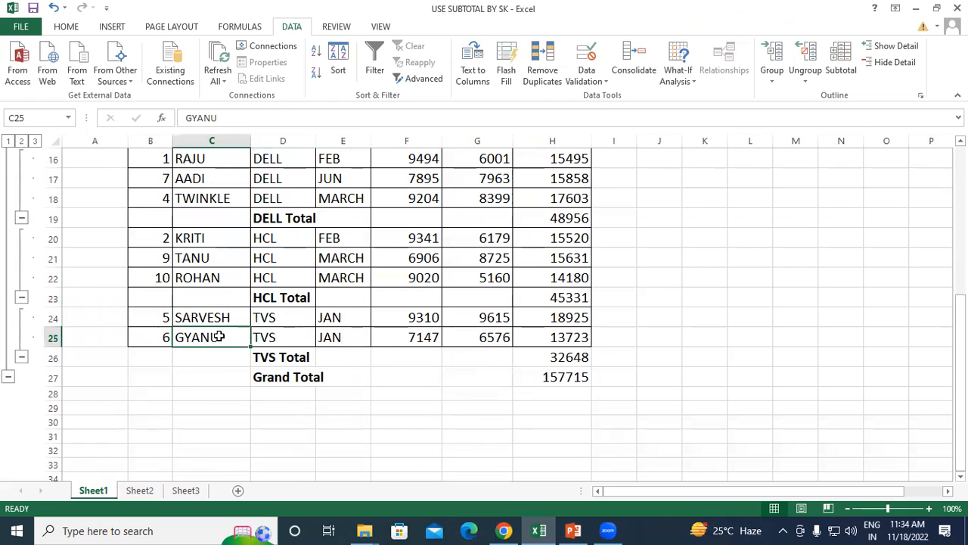
pyautogui.click(526, 378)
pyautogui.scroll(-1, 524, 393)
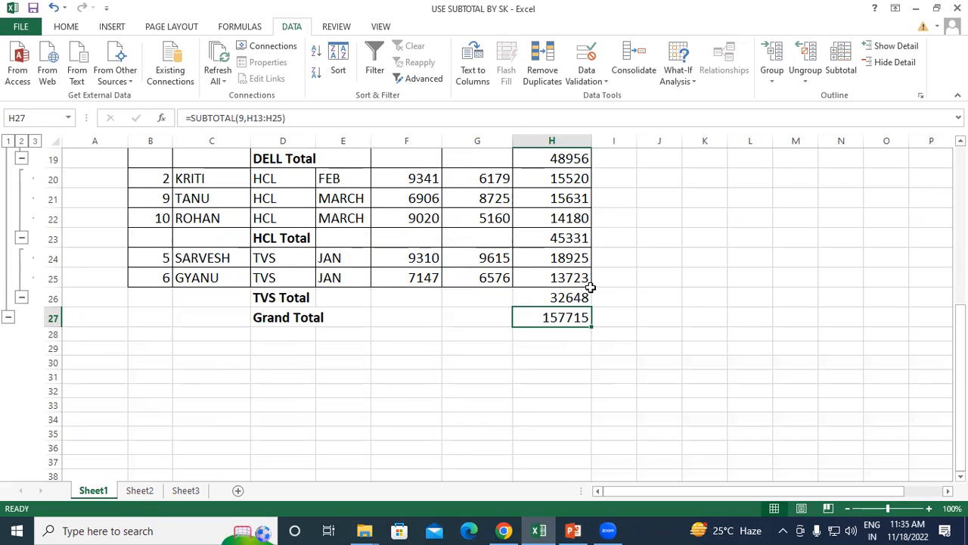
# Review the subtotalled table from the ACER group down to the Grand Total for all products.
pyautogui.scroll(3, 526, 317)
pyautogui.scroll(2, 527, 318)
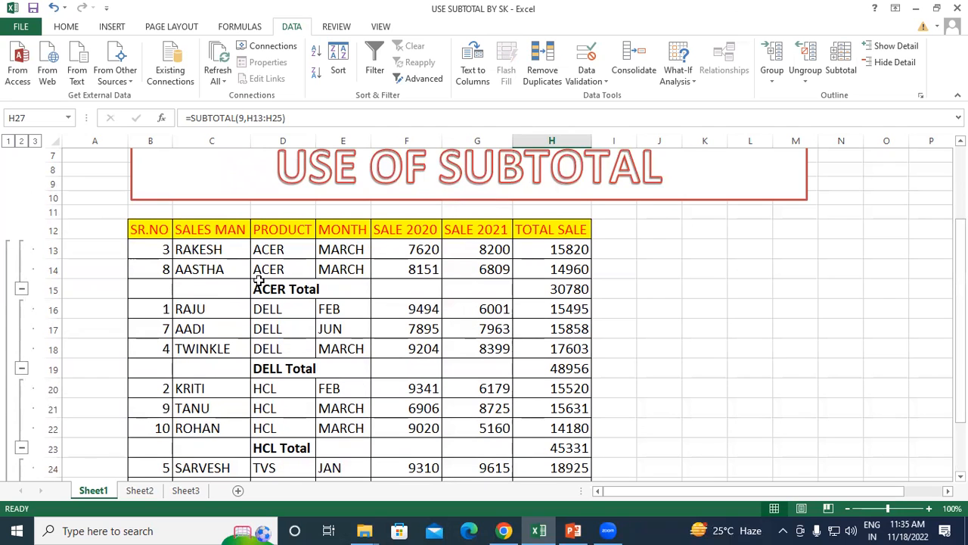
pyautogui.scroll(-4, 259, 249)
pyautogui.scroll(2, 265, 277)
pyautogui.scroll(2, 265, 279)
pyautogui.scroll(-1, 325, 385)
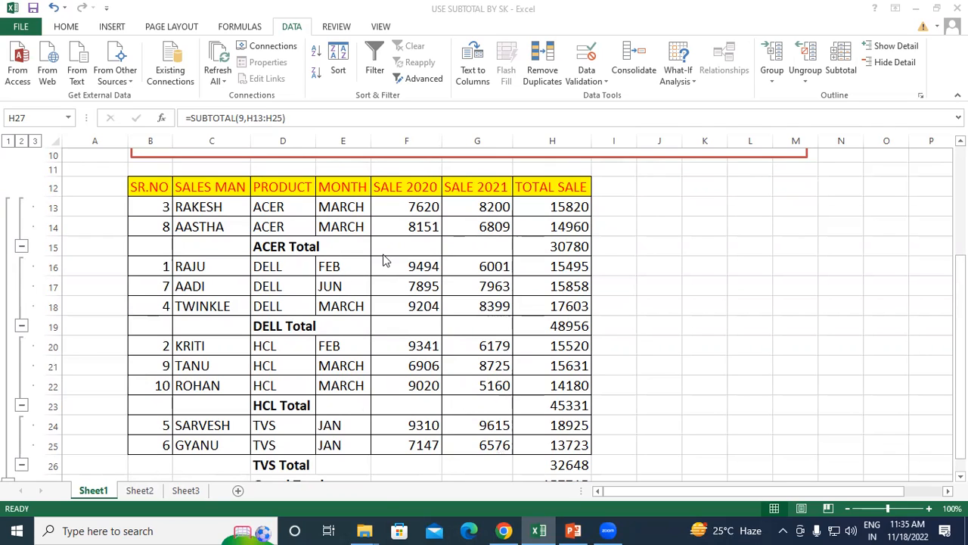
pyautogui.click(342, 382)
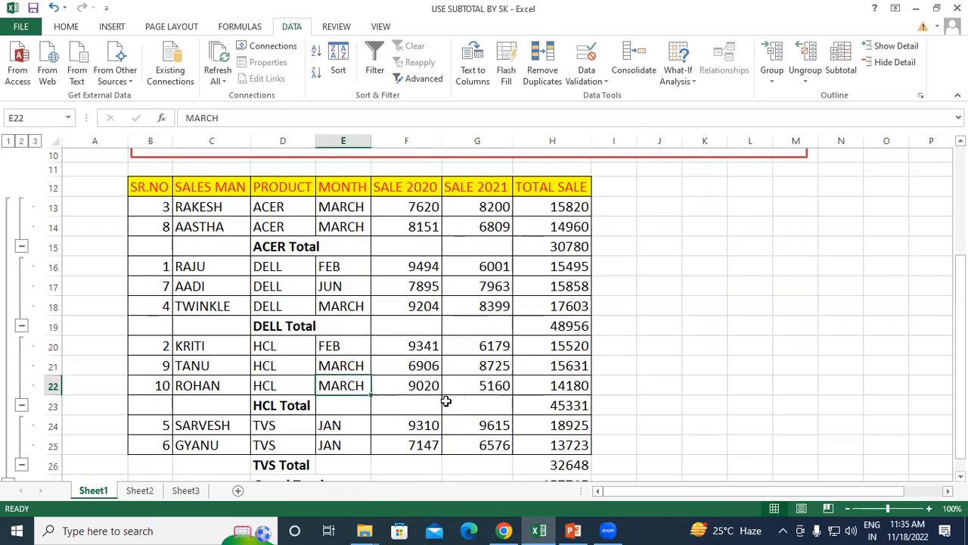
pyautogui.scroll(-4, 422, 320)
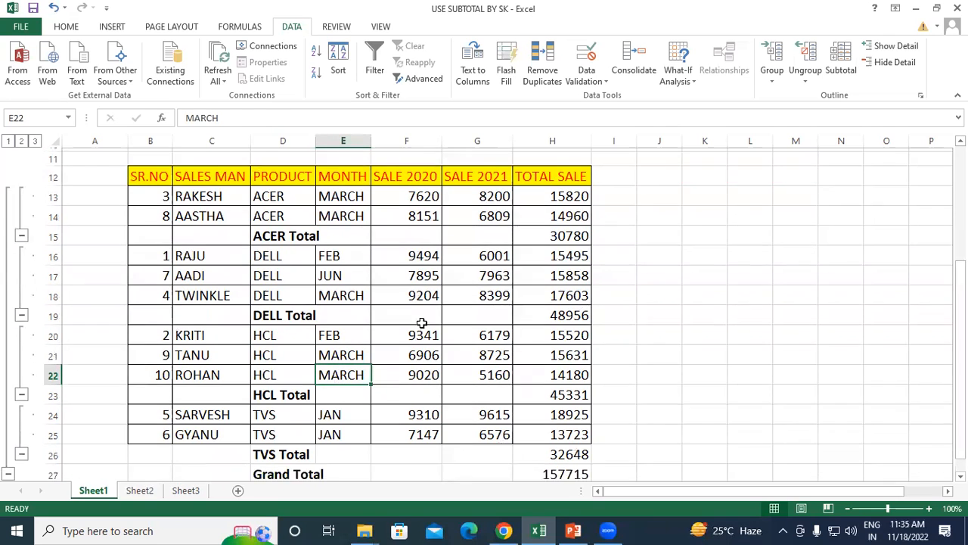
pyautogui.click(286, 258)
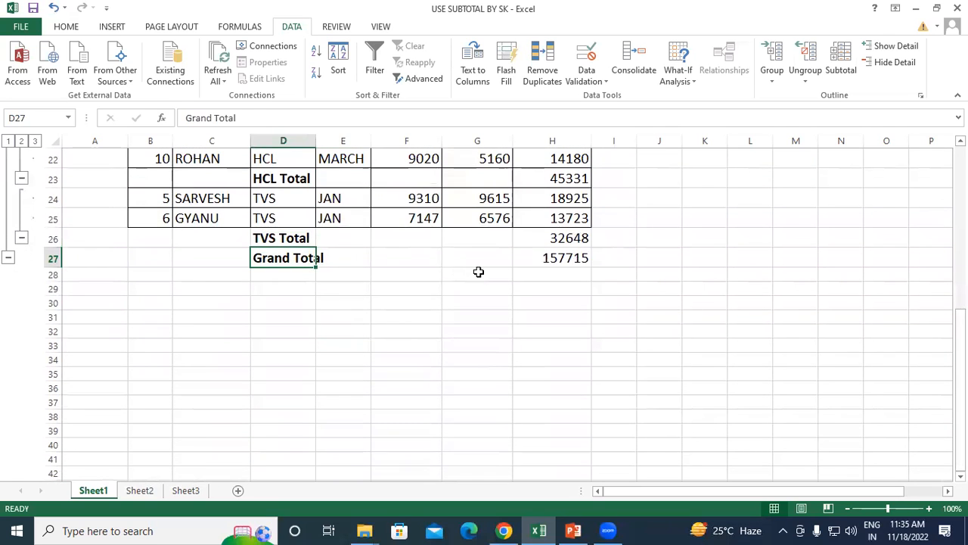
pyautogui.click(532, 258)
pyautogui.scroll(5, 499, 314)
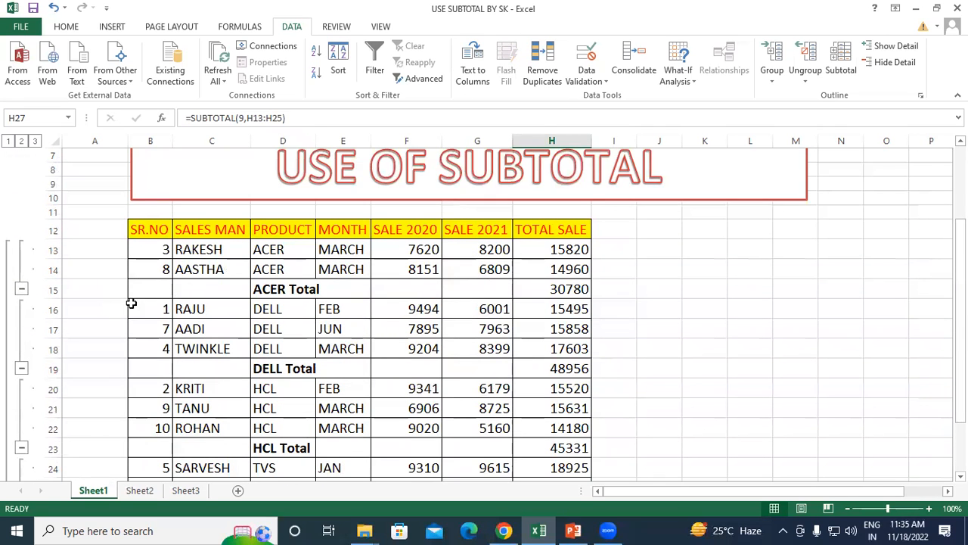
# Collapse the ACER, DELL, HCL and TVS outline groups to their total rows.
pyautogui.scroll(-1, 117, 309)
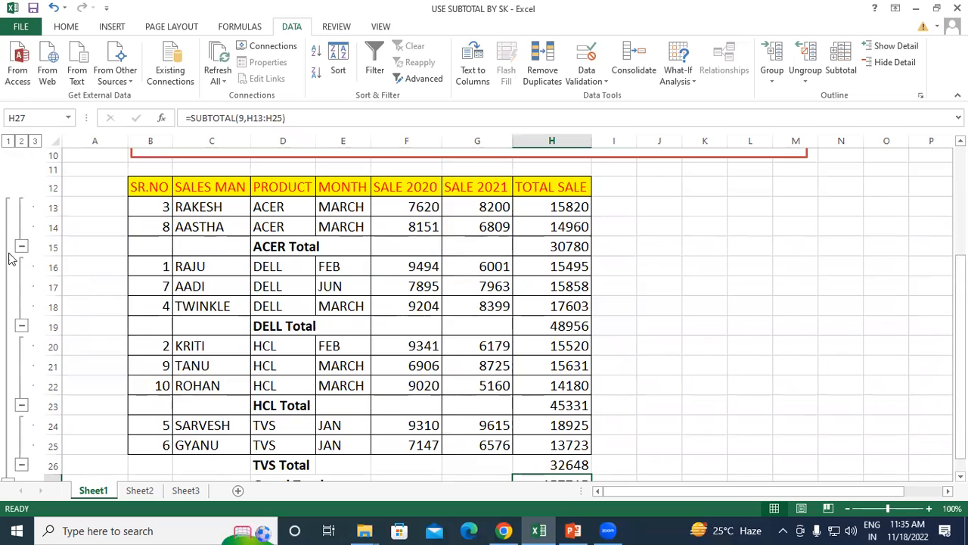
pyautogui.click(21, 246)
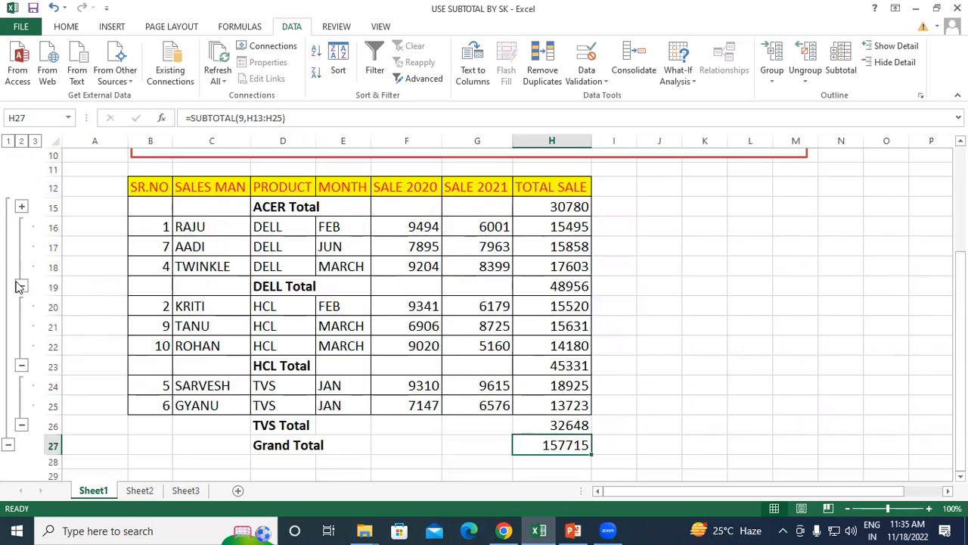
pyautogui.click(22, 286)
pyautogui.click(21, 306)
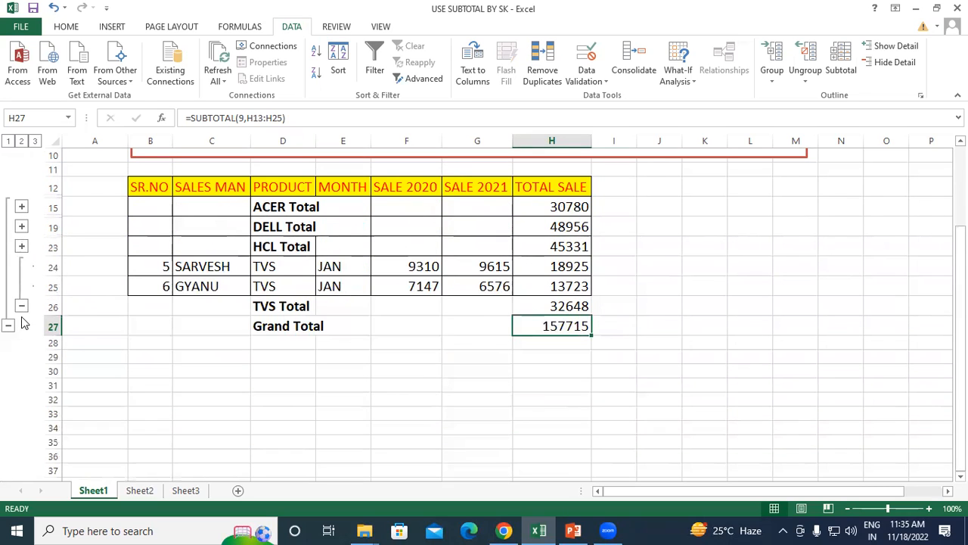
pyautogui.click(22, 306)
# Examine each product's total in the collapsed table, from ACER to TVS, and the Grand Total.
pyautogui.click(270, 210)
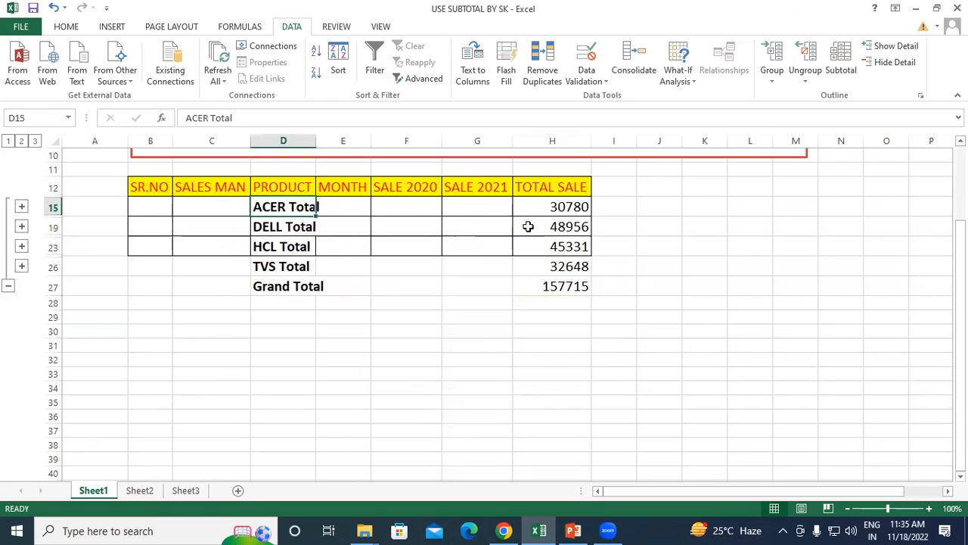
pyautogui.click(580, 206)
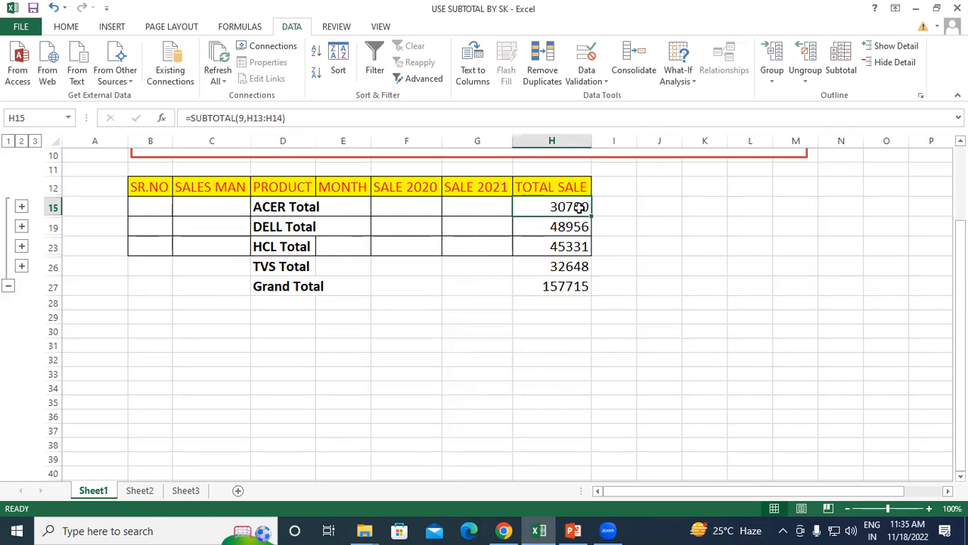
pyautogui.click(283, 227)
pyautogui.click(552, 227)
pyautogui.click(289, 246)
pyautogui.click(536, 246)
pyautogui.click(293, 268)
pyautogui.click(529, 265)
pyautogui.click(313, 284)
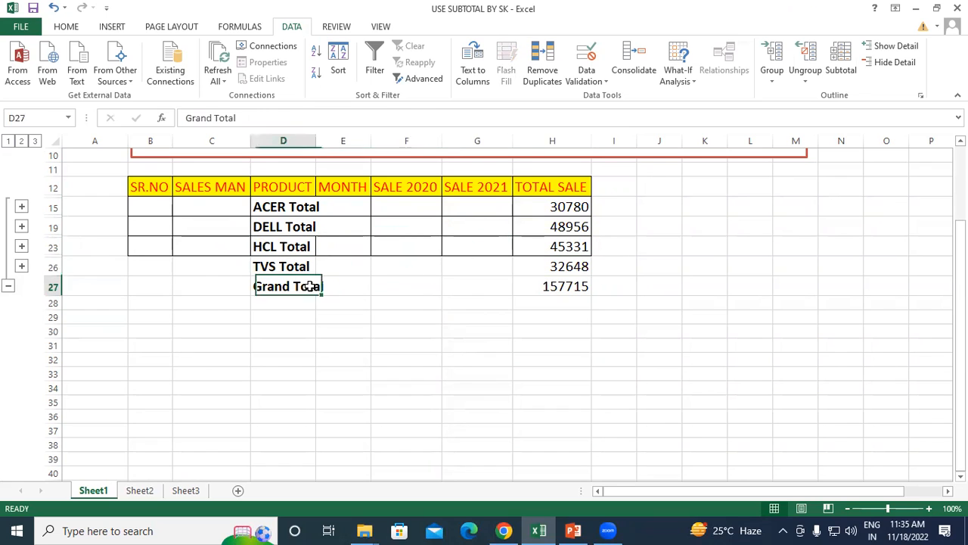
pyautogui.click(528, 280)
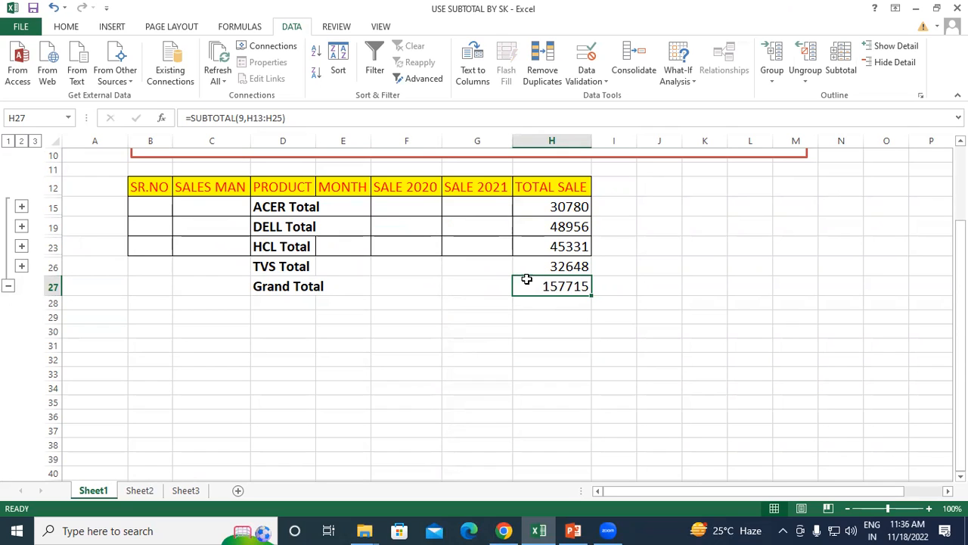
# Expand the ACER, DELL, HCL and TVS outline groups to show their detail rows.
pyautogui.click(285, 209)
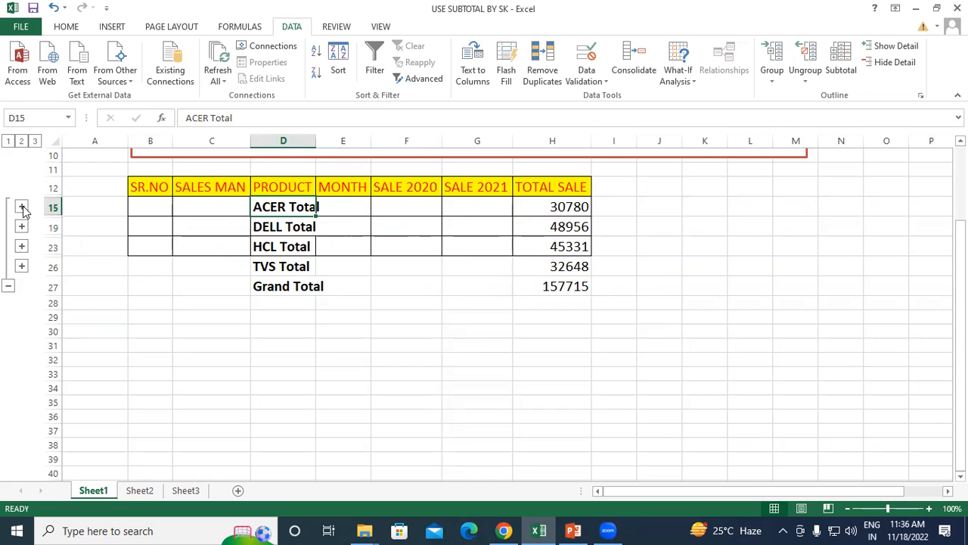
pyautogui.click(22, 207)
pyautogui.click(21, 266)
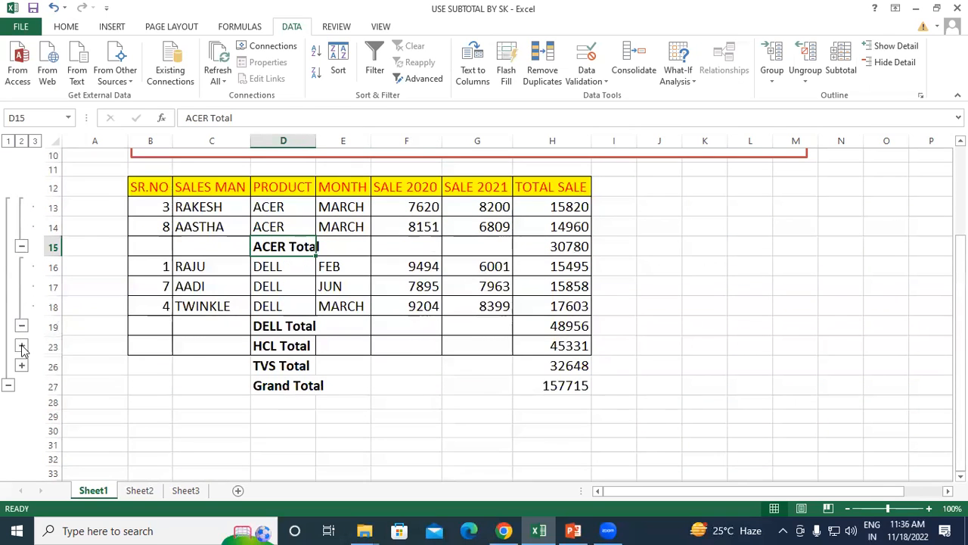
pyautogui.click(21, 347)
pyautogui.click(22, 429)
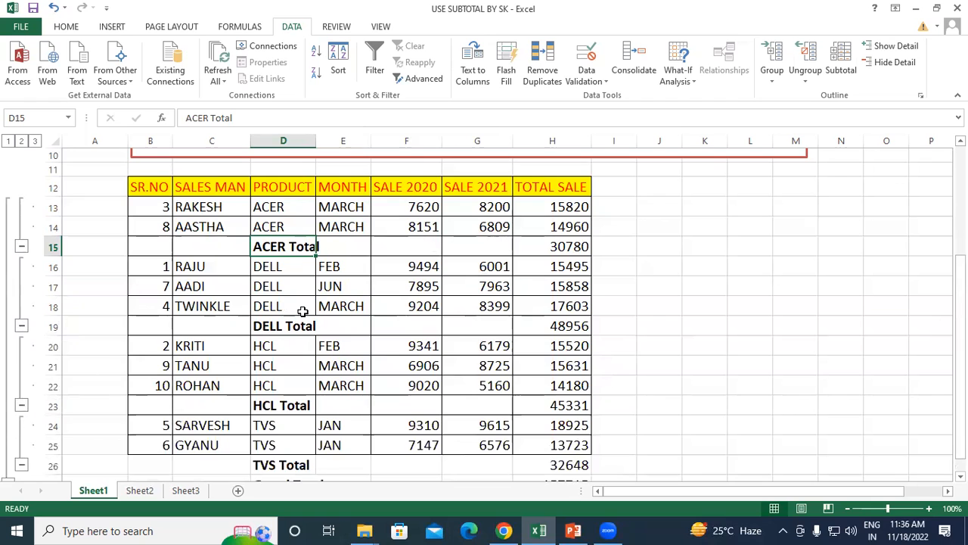
# Collapse the four product groups again, from TVS up to ACER, leaving only the total rows.
pyautogui.scroll(-2, 302, 311)
pyautogui.click(22, 357)
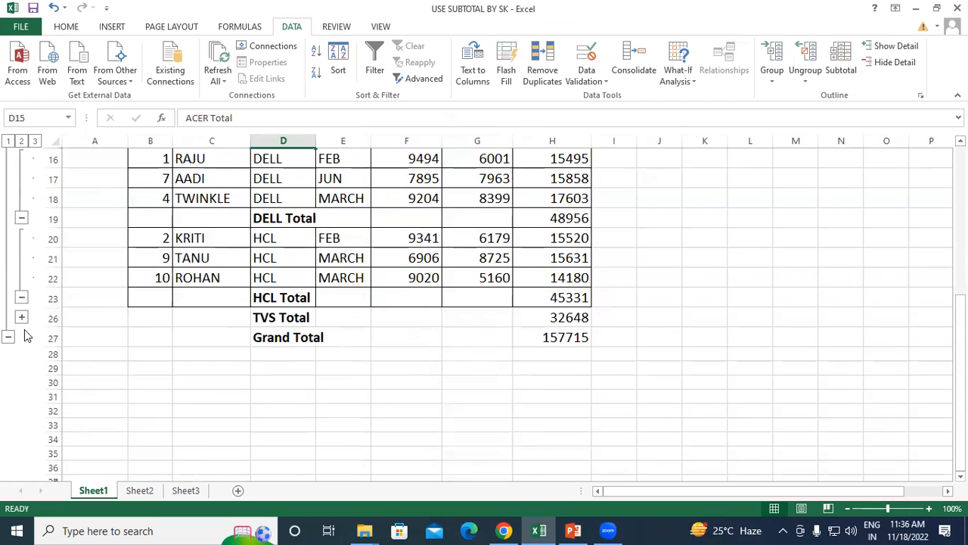
pyautogui.click(21, 297)
pyautogui.click(21, 218)
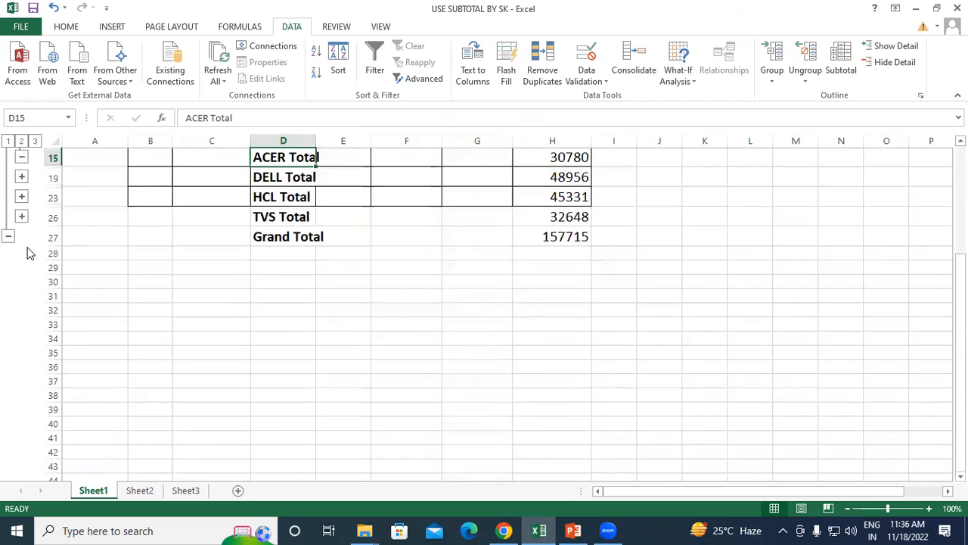
pyautogui.scroll(1, 21, 207)
pyautogui.click(21, 218)
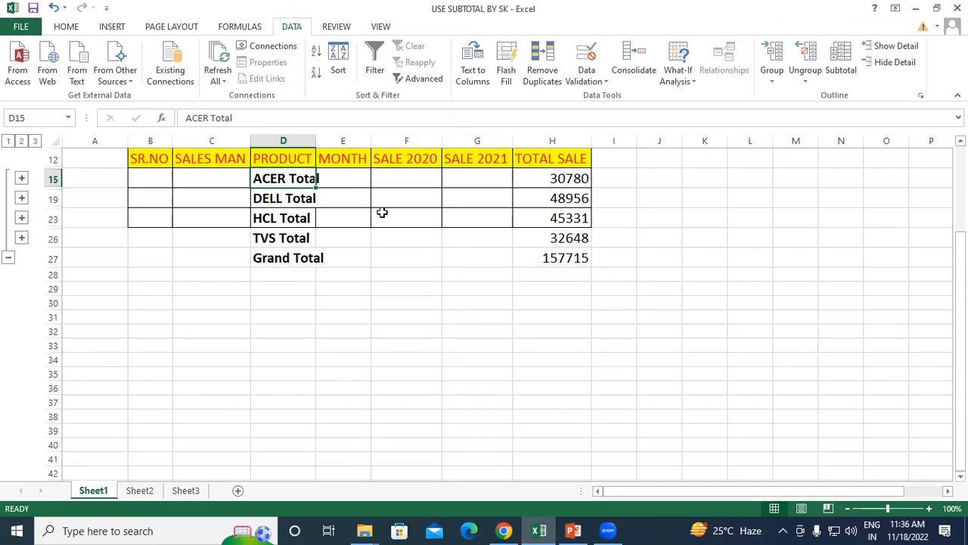
# Collapse the whole outline to the Grand Total row, restore it, and expand the four product groups to their detail rows.
pyautogui.click(8, 258)
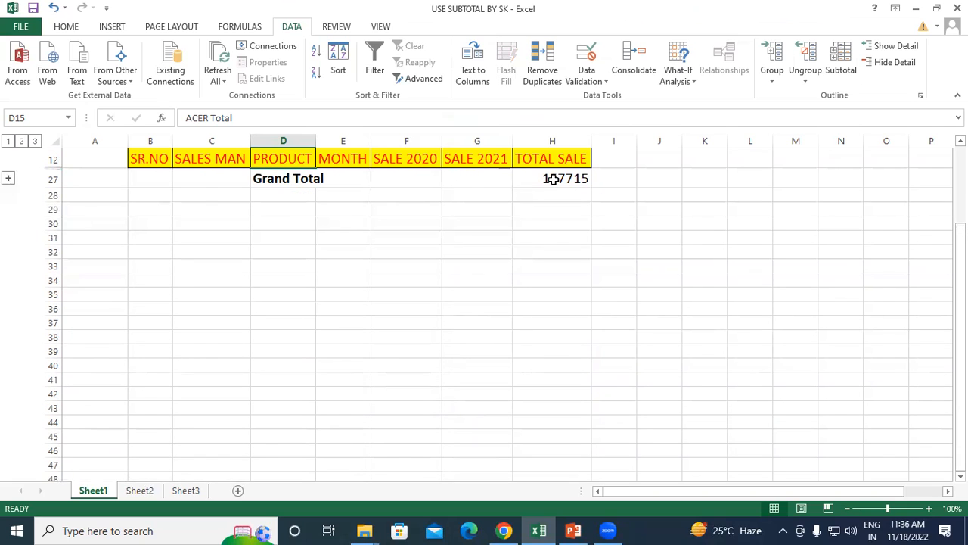
pyautogui.click(8, 178)
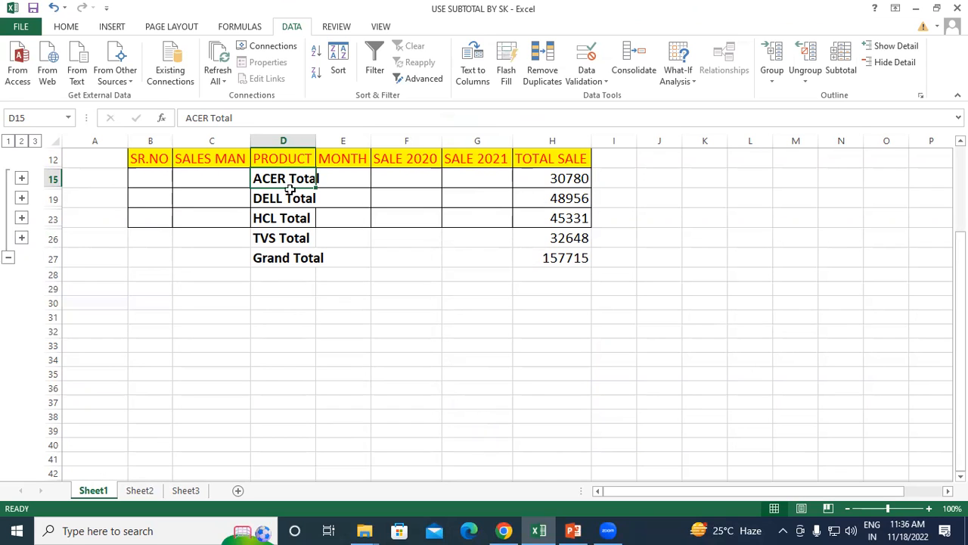
pyautogui.click(22, 179)
pyautogui.click(21, 238)
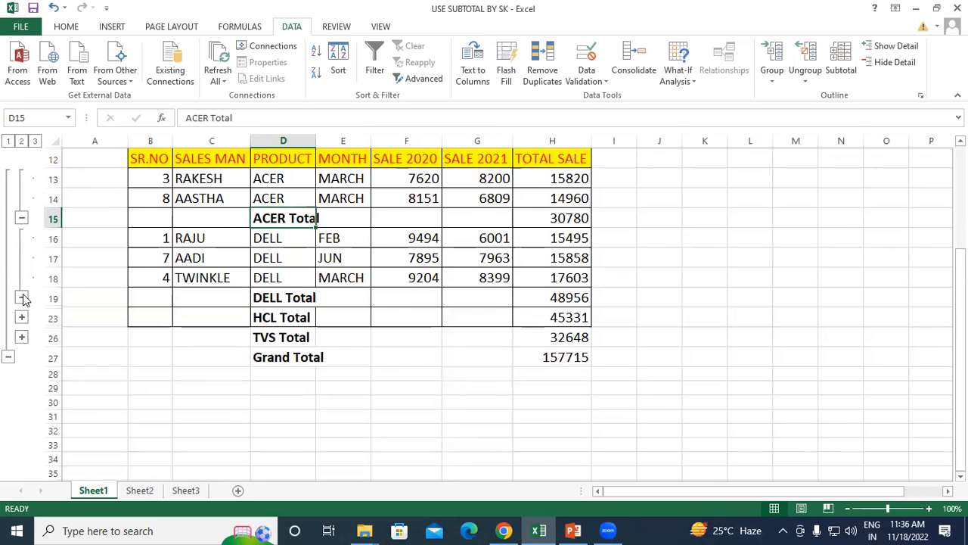
pyautogui.click(21, 318)
pyautogui.click(22, 398)
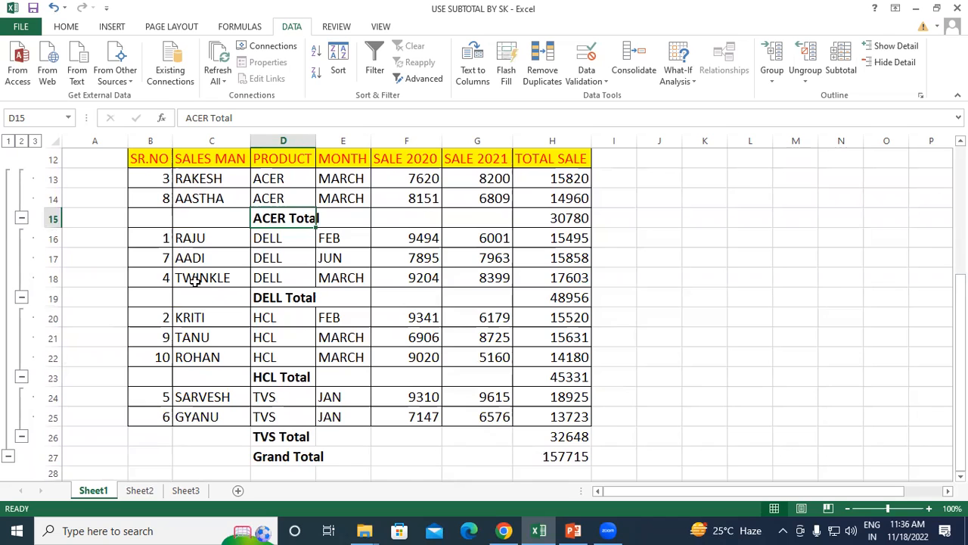
# Remove all subtotals from the sales table, including its product total rows and Grand Total.
pyautogui.scroll(1, 196, 280)
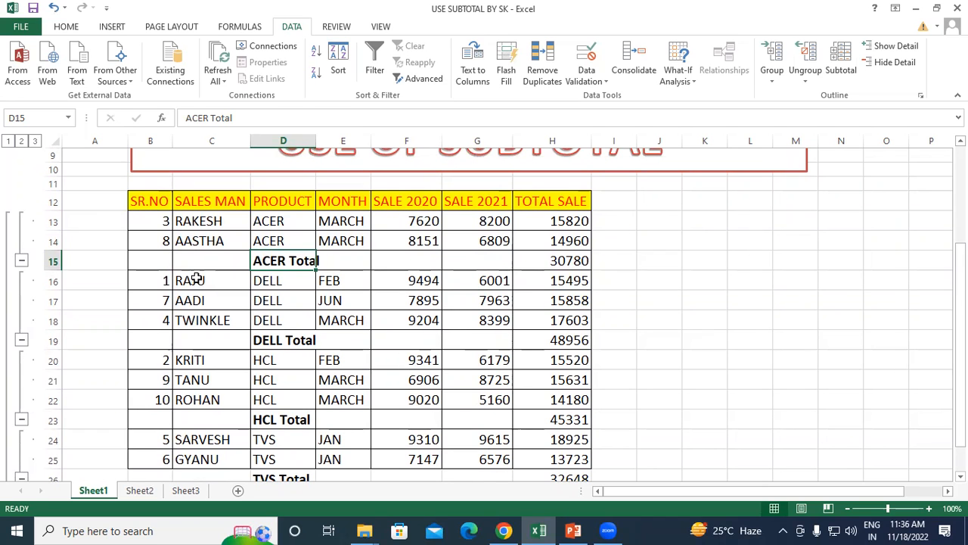
pyautogui.scroll(-3, 195, 280)
pyautogui.scroll(3, 195, 276)
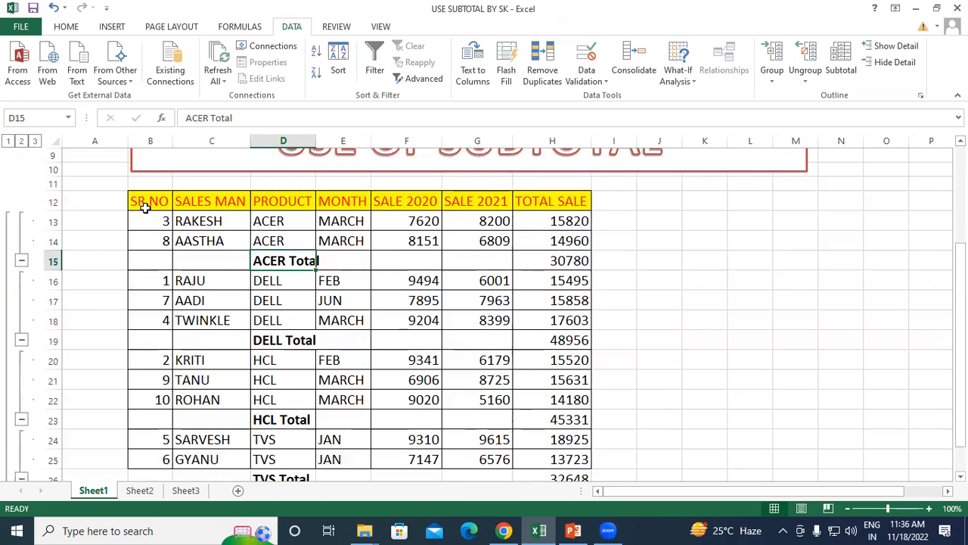
pyautogui.moveTo(148, 200); pyautogui.dragTo(580, 454)
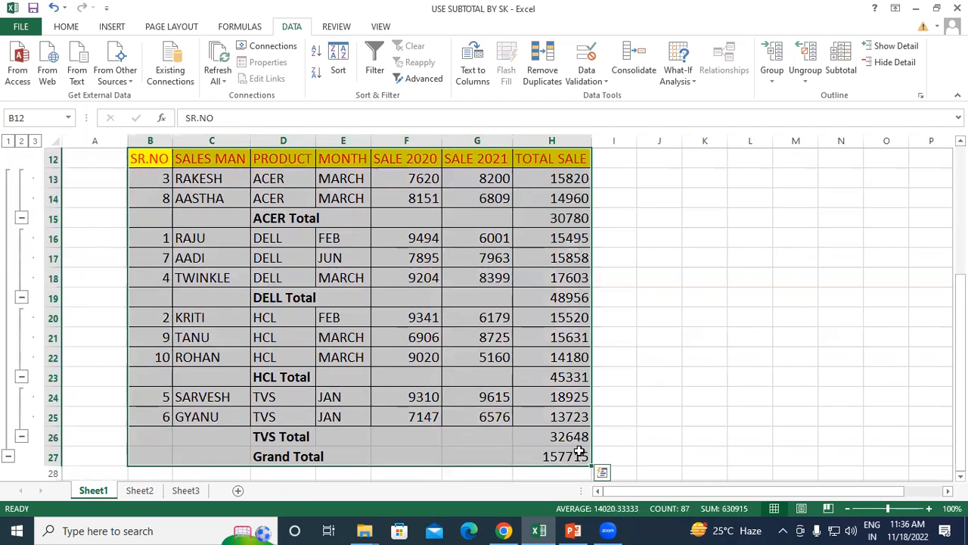
pyautogui.click(841, 56)
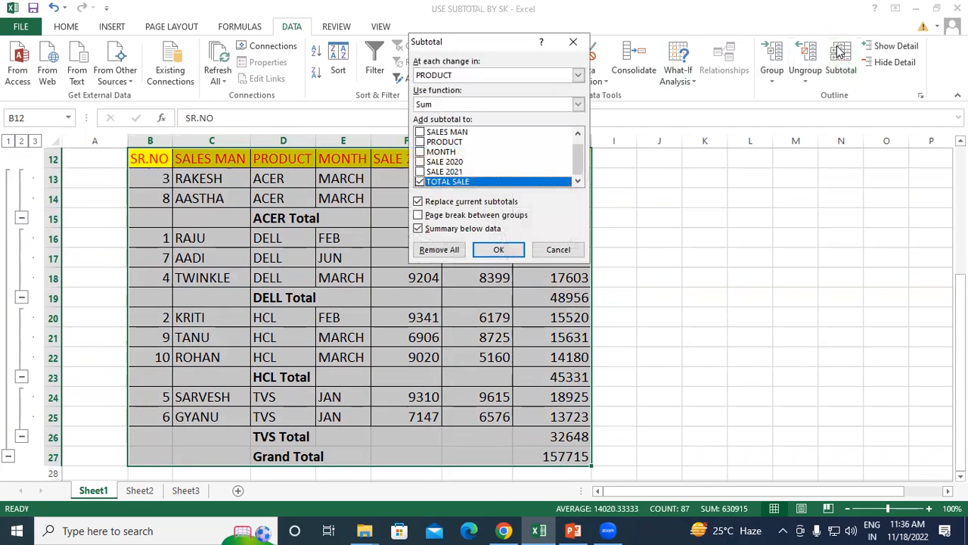
pyautogui.click(444, 253)
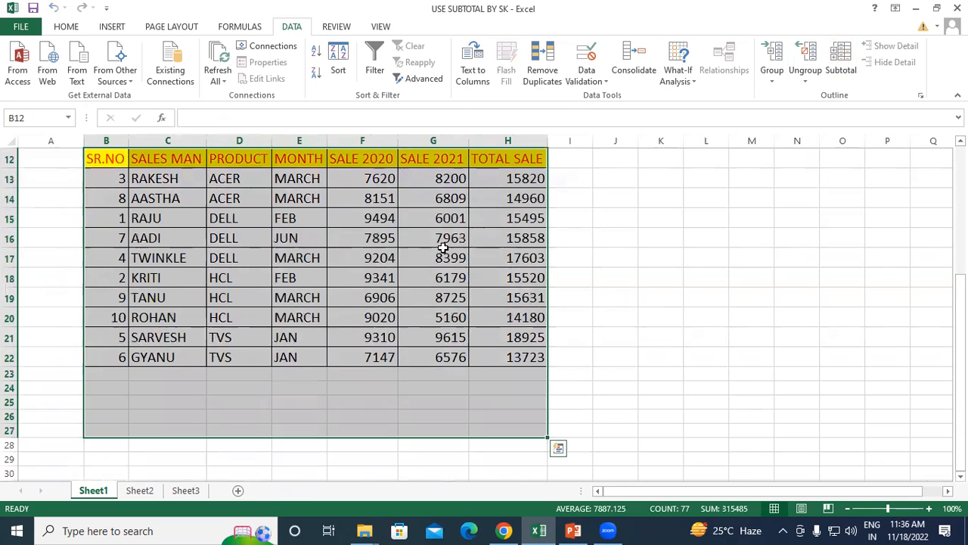
pyautogui.click(422, 309)
pyautogui.scroll(1, 396, 302)
pyautogui.scroll(1, 396, 302)
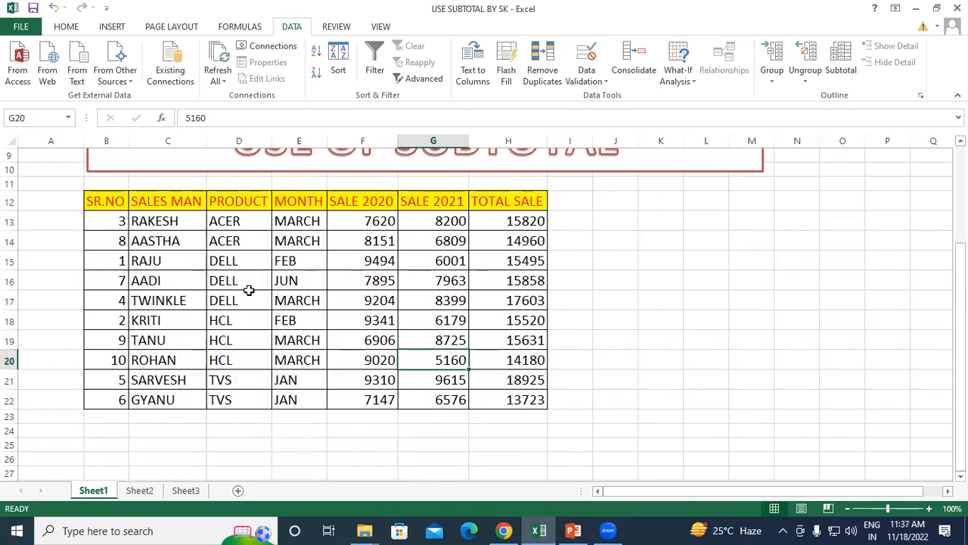
# Sort the sales table by the MONTH column in ascending order, expanding the selection to the adjacent data.
pyautogui.click(214, 277)
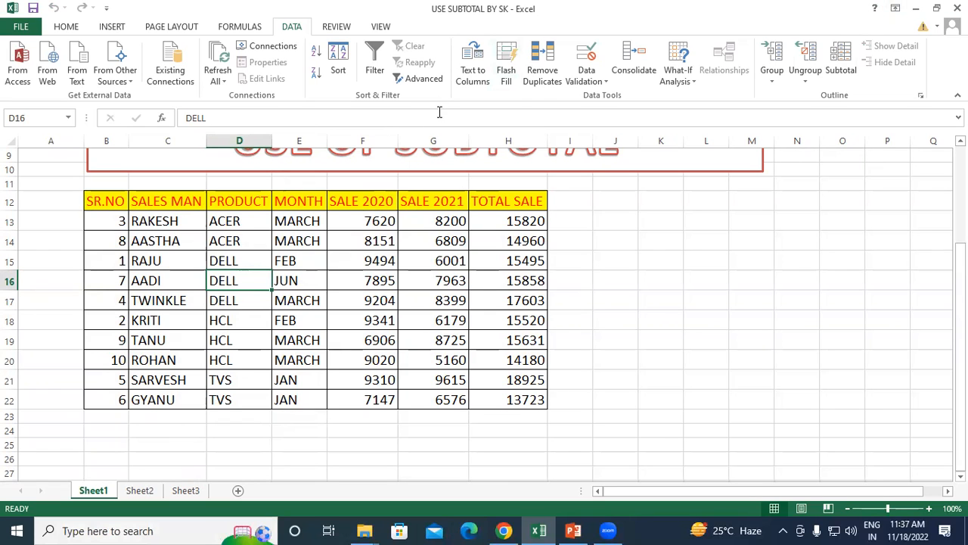
pyautogui.click(315, 259)
pyautogui.moveTo(299, 201); pyautogui.dragTo(314, 401)
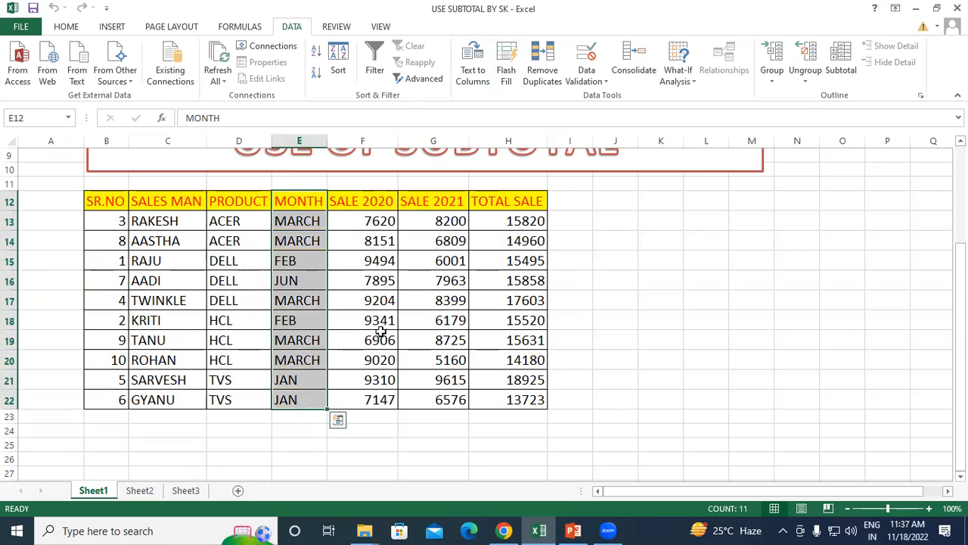
pyautogui.click(317, 51)
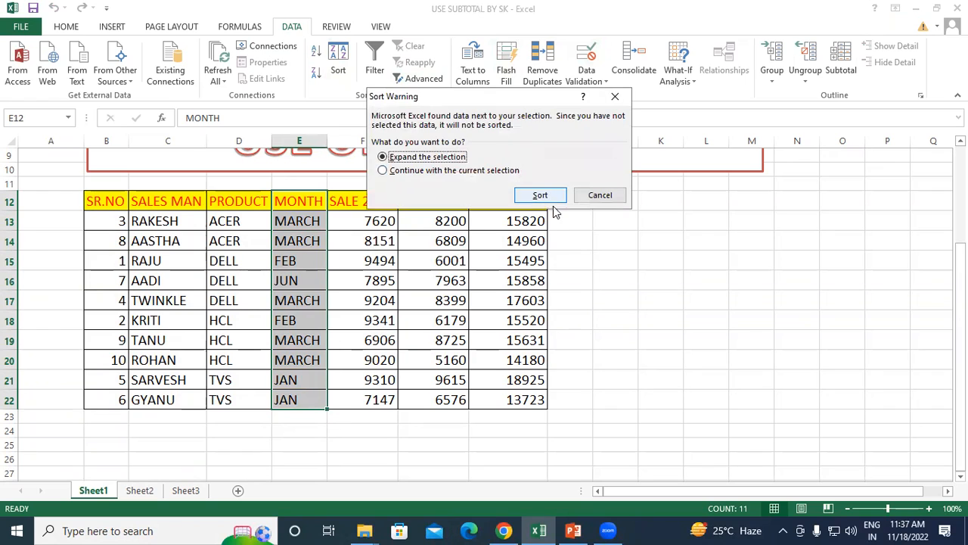
pyautogui.click(550, 195)
pyautogui.click(611, 301)
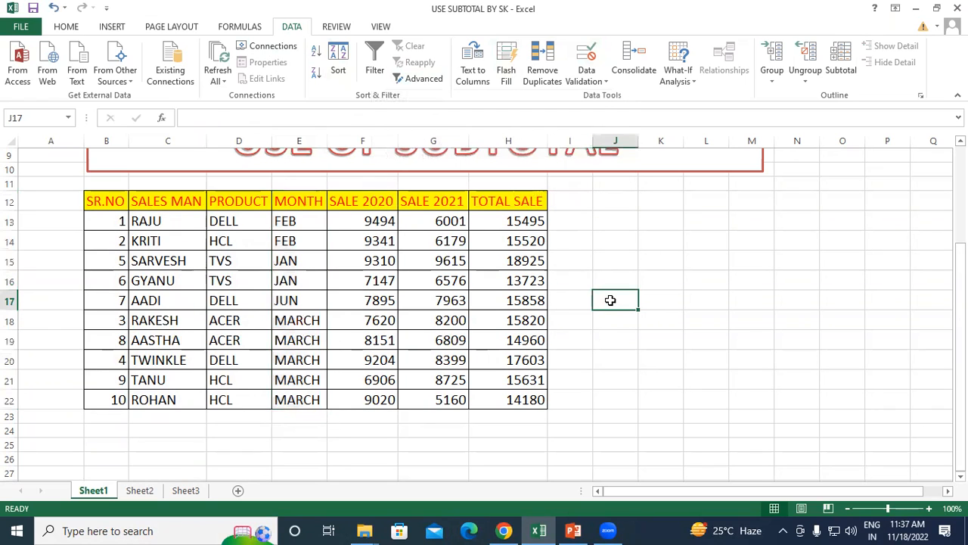
# Add subtotals to the whole table at each change in MONTH, using Sum on TOTAL SALE.
pyautogui.moveTo(106, 200); pyautogui.dragTo(514, 407)
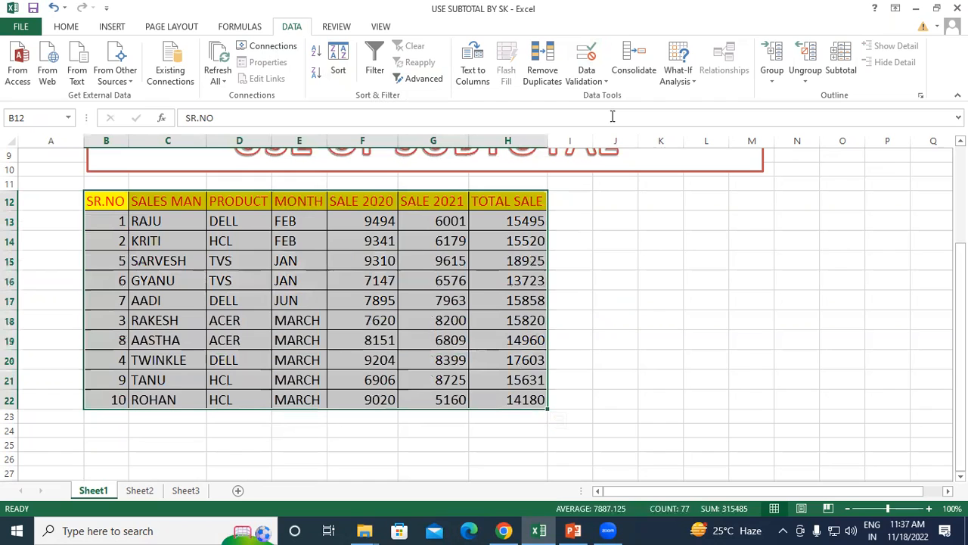
pyautogui.click(840, 61)
pyautogui.click(578, 75)
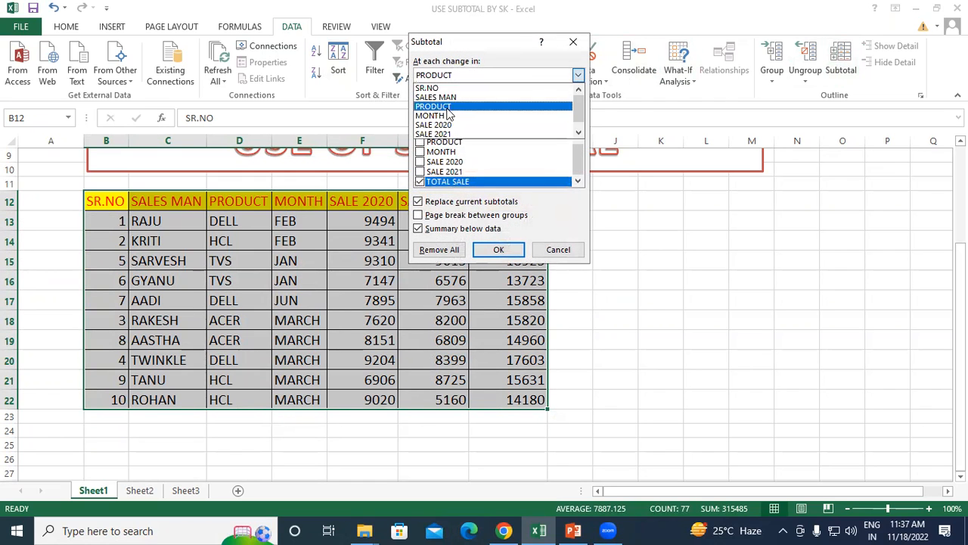
pyautogui.click(441, 115)
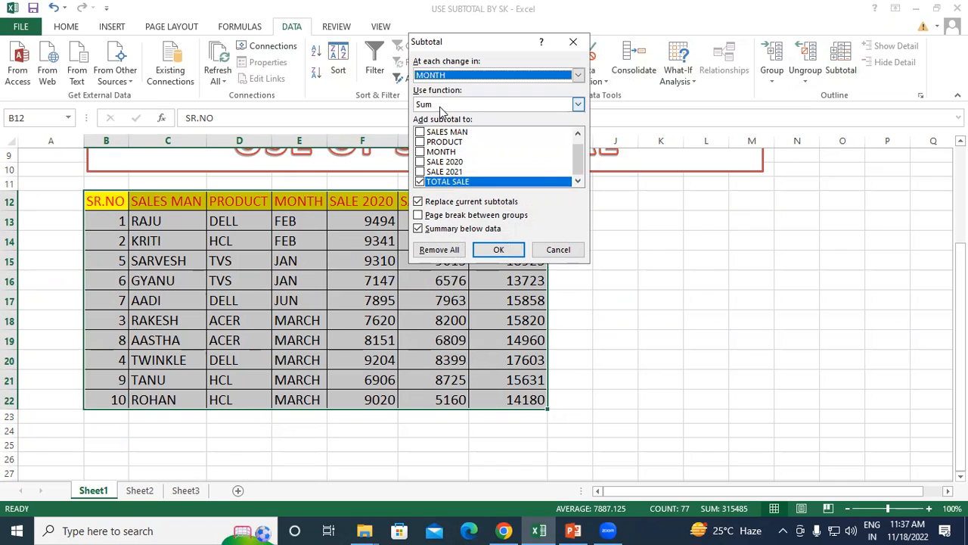
pyautogui.click(495, 250)
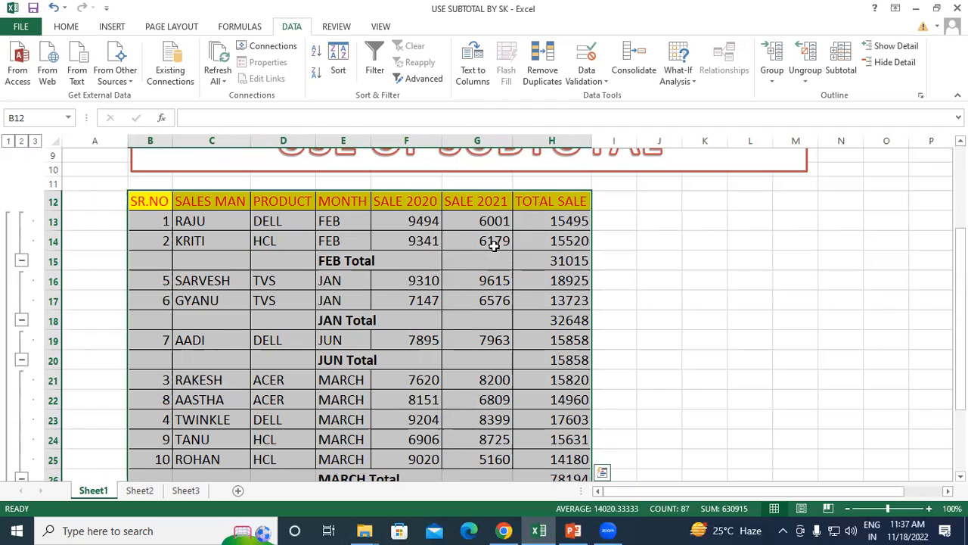
# Examine the FEB Total row together with the salesman, product and month cells of its two detail rows.
pyautogui.click(342, 261)
pyautogui.click(572, 262)
pyautogui.click(227, 218)
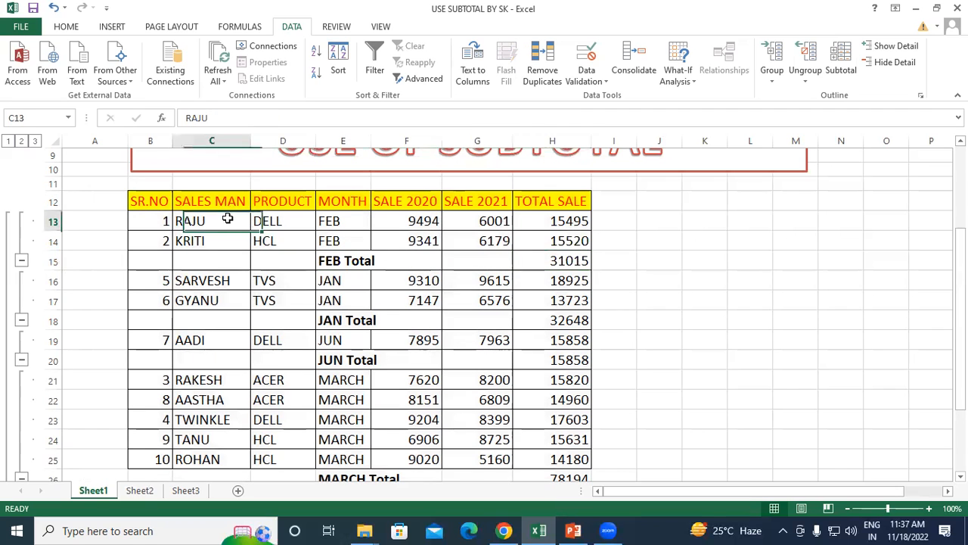
pyautogui.click(214, 241)
pyautogui.click(272, 226)
pyautogui.click(276, 238)
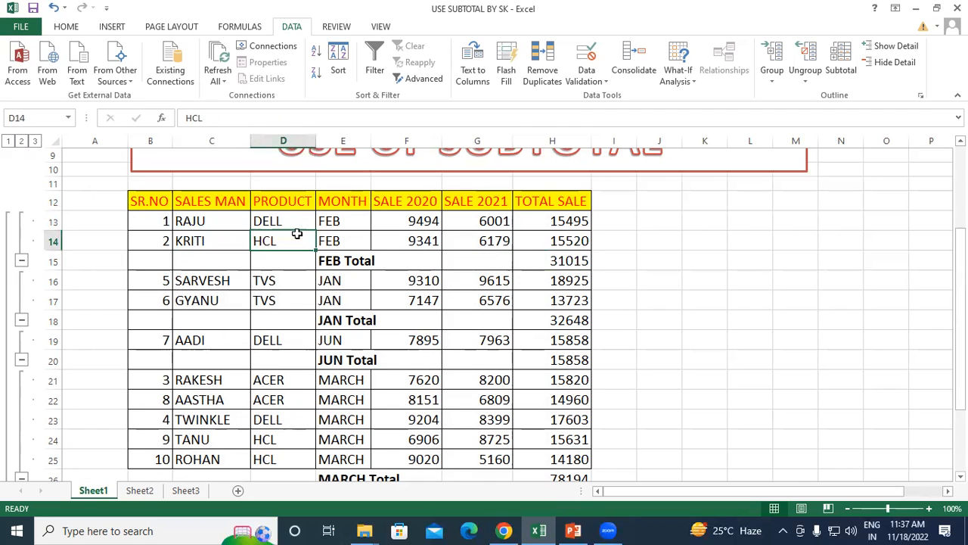
pyautogui.click(340, 221)
pyautogui.click(342, 241)
pyautogui.click(544, 260)
# Examine the total sales for JAN, JUN and MARCH, the Grand Total, and the FEB Total row once more.
pyautogui.moveTo(391, 320); pyautogui.dragTo(503, 320)
pyautogui.click(522, 321)
pyautogui.click(351, 359)
pyautogui.click(537, 360)
pyautogui.scroll(-1, 403, 379)
pyautogui.click(340, 437)
pyautogui.click(549, 437)
pyautogui.scroll(-1, 532, 432)
pyautogui.scroll(-1, 531, 432)
pyautogui.click(357, 397)
pyautogui.click(546, 396)
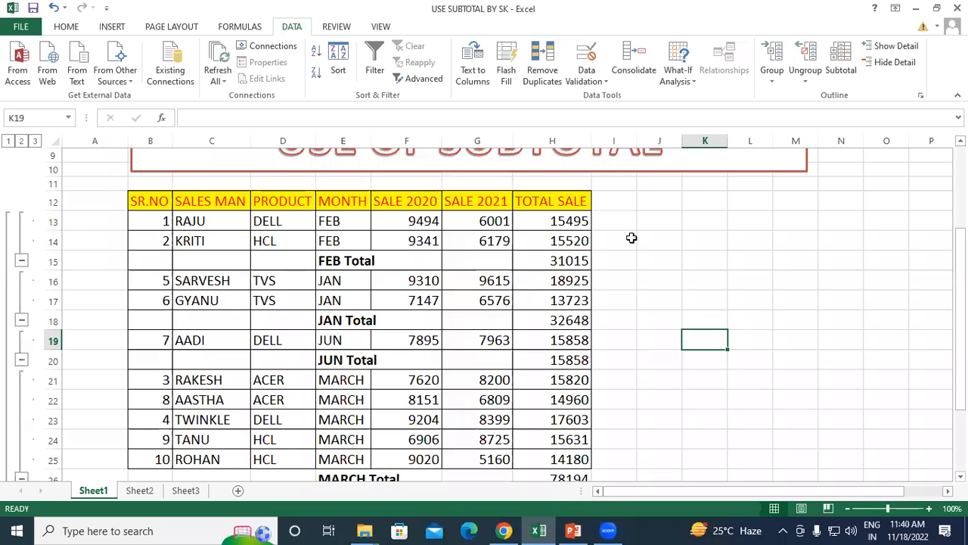
pyautogui.click(632, 237)
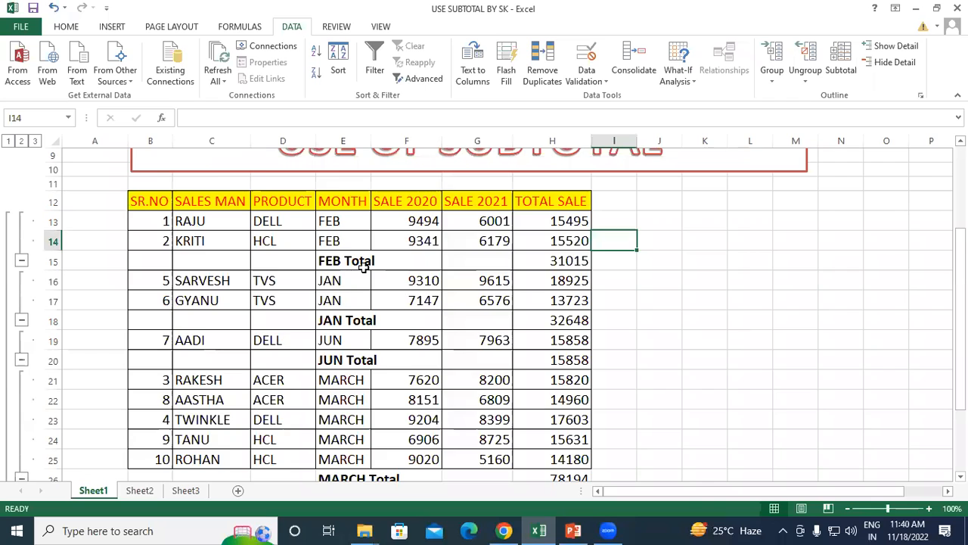
pyautogui.scroll(-3, 361, 264)
pyautogui.scroll(2, 328, 251)
pyautogui.click(329, 218)
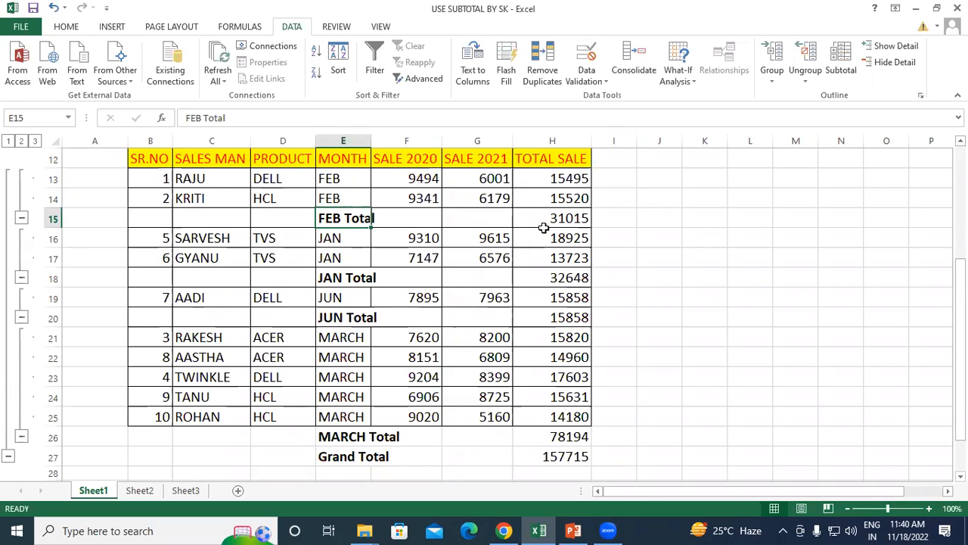
# Replace the table's current subtotals with the Max of TOTAL SALE at each change in MONTH.
pyautogui.scroll(1, 182, 198)
pyautogui.moveTo(154, 202); pyautogui.dragTo(574, 456)
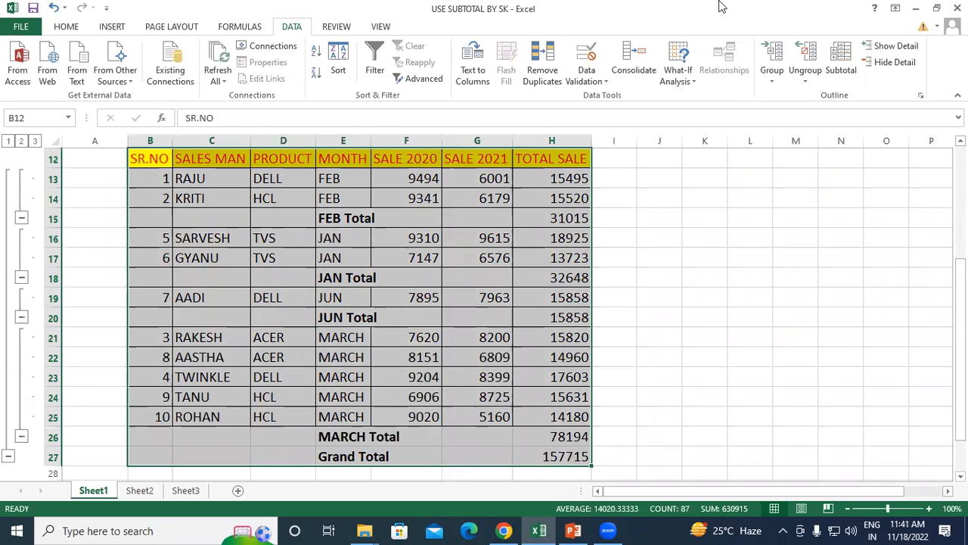
pyautogui.click(842, 57)
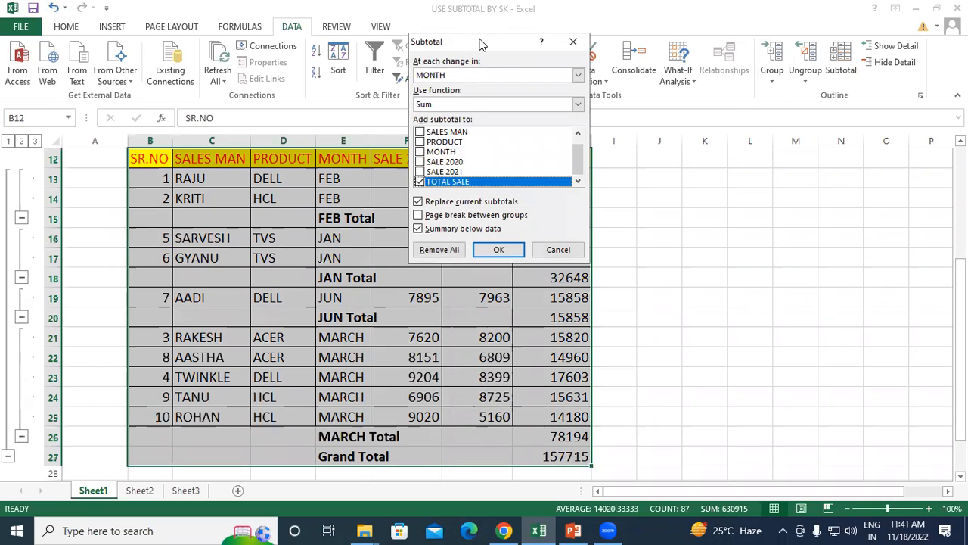
pyautogui.moveTo(481, 44); pyautogui.dragTo(551, 67)
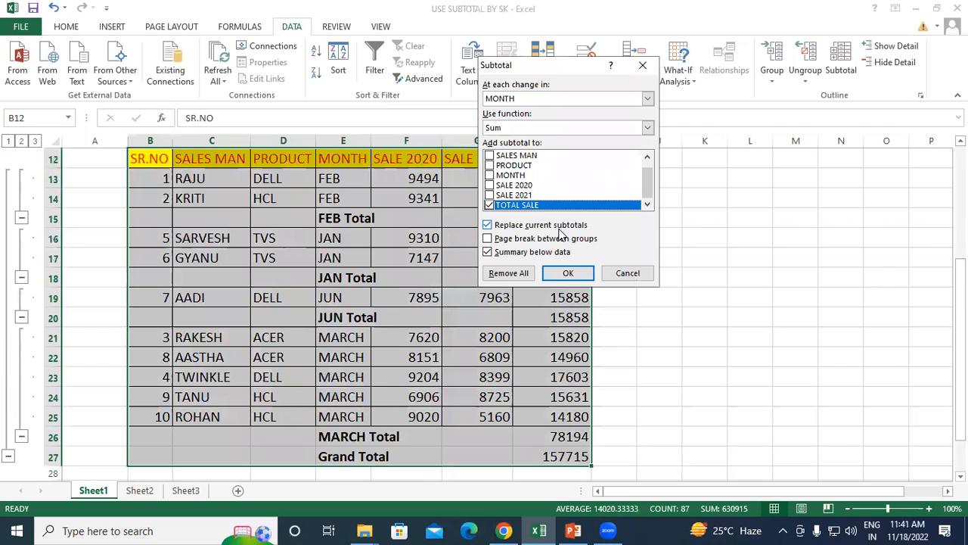
pyautogui.click(499, 129)
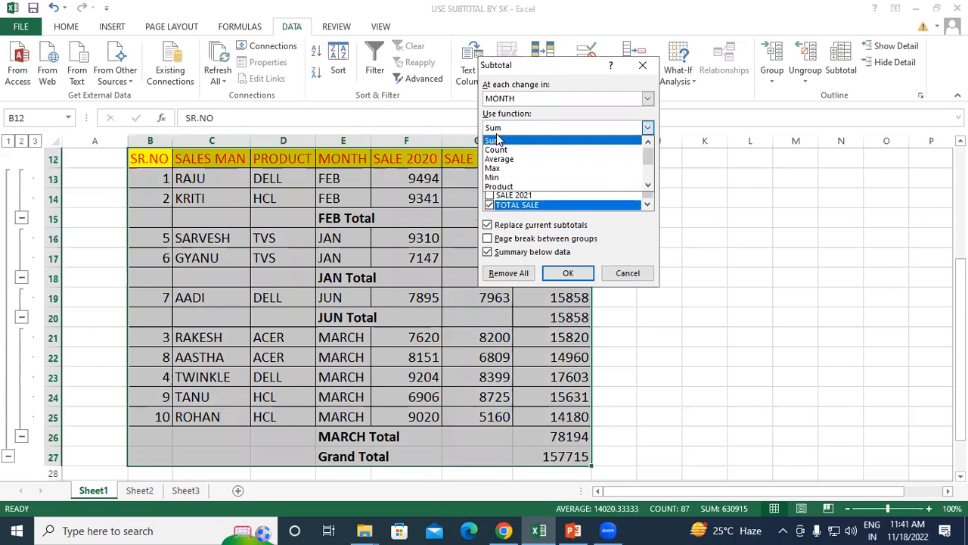
pyautogui.click(499, 177)
pyautogui.click(497, 133)
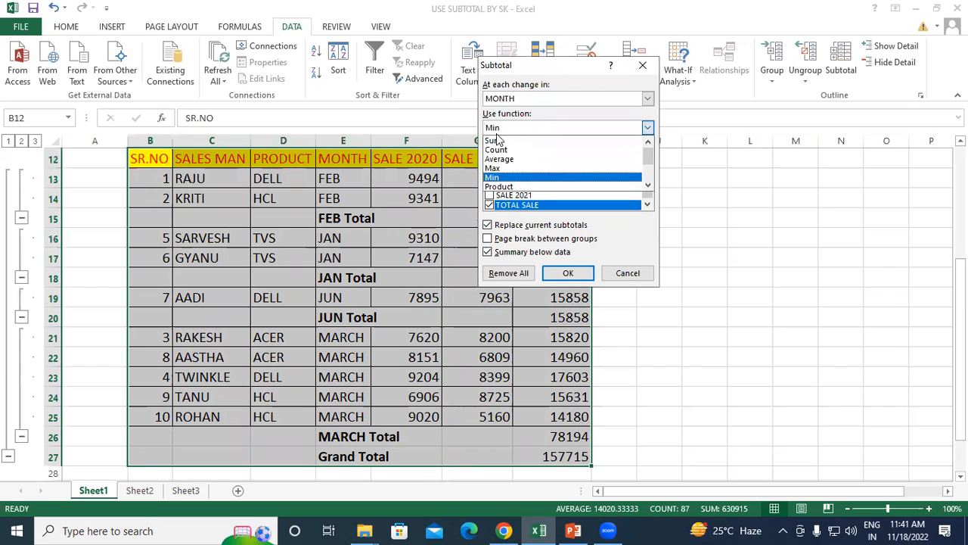
pyautogui.click(505, 168)
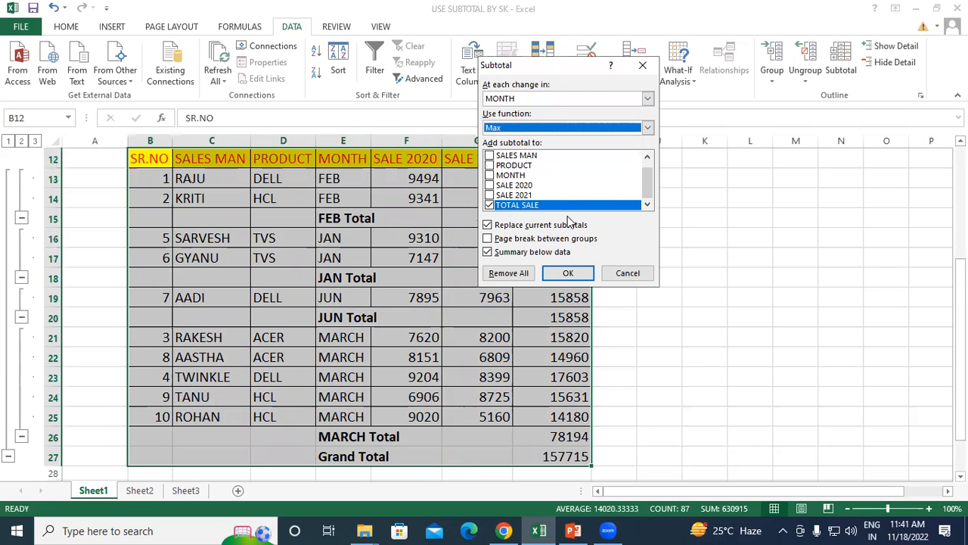
pyautogui.click(568, 273)
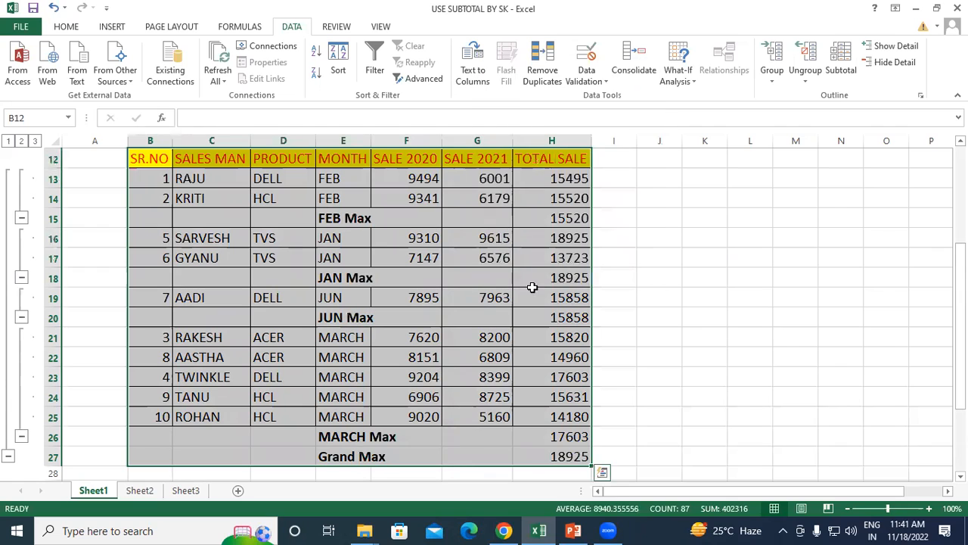
# Examine the maximum total sale in the FEB, JAN, JUN and MARCH Max rows.
pyautogui.click(333, 220)
pyautogui.click(553, 217)
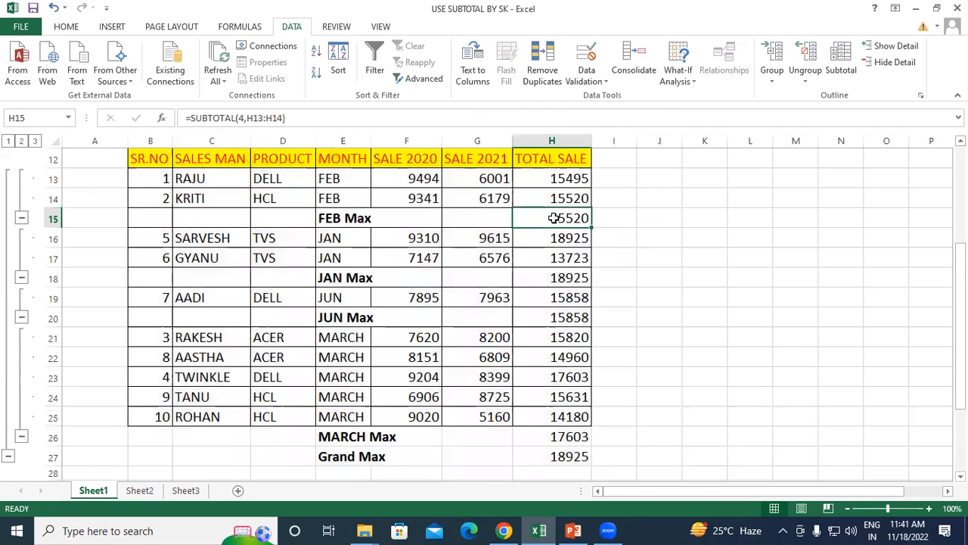
pyautogui.click(345, 277)
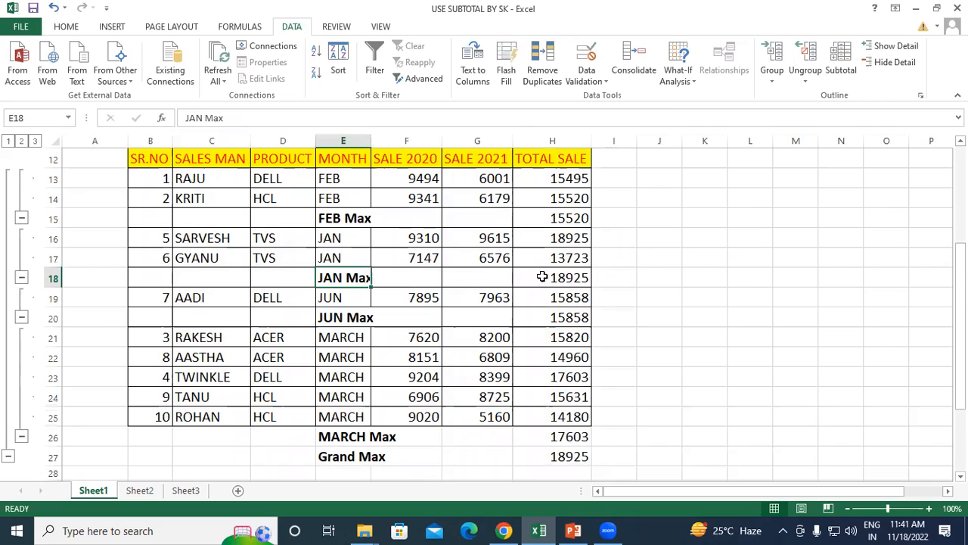
pyautogui.click(549, 278)
pyautogui.click(361, 317)
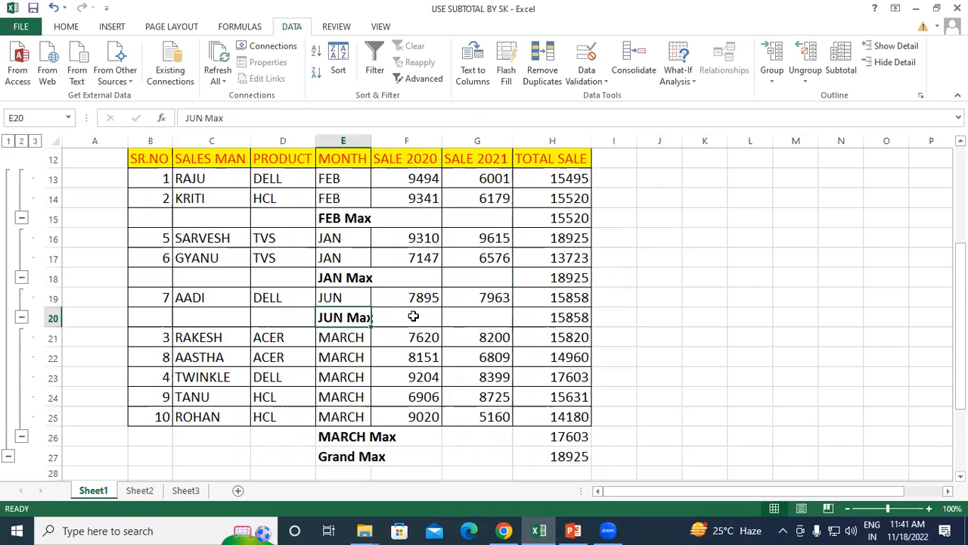
pyautogui.click(549, 316)
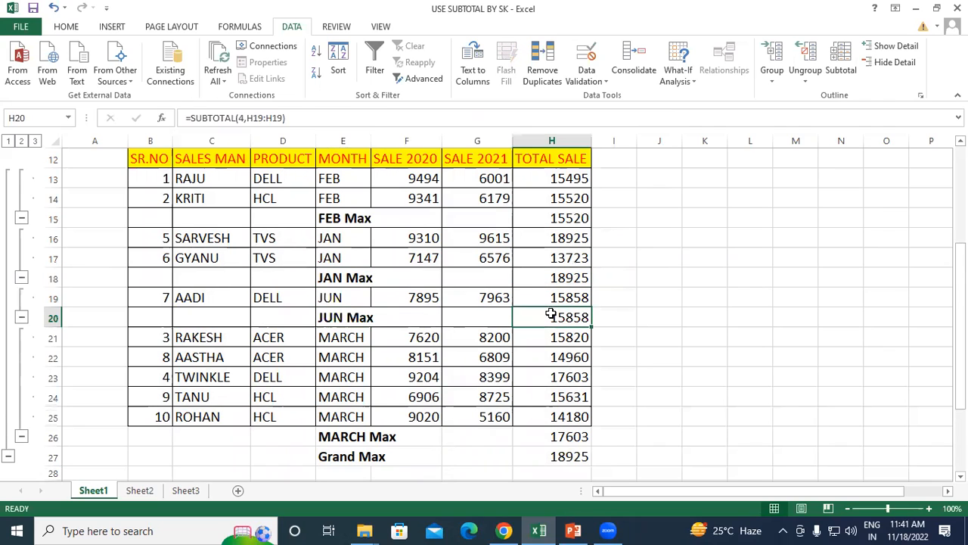
pyautogui.click(342, 437)
pyautogui.click(546, 433)
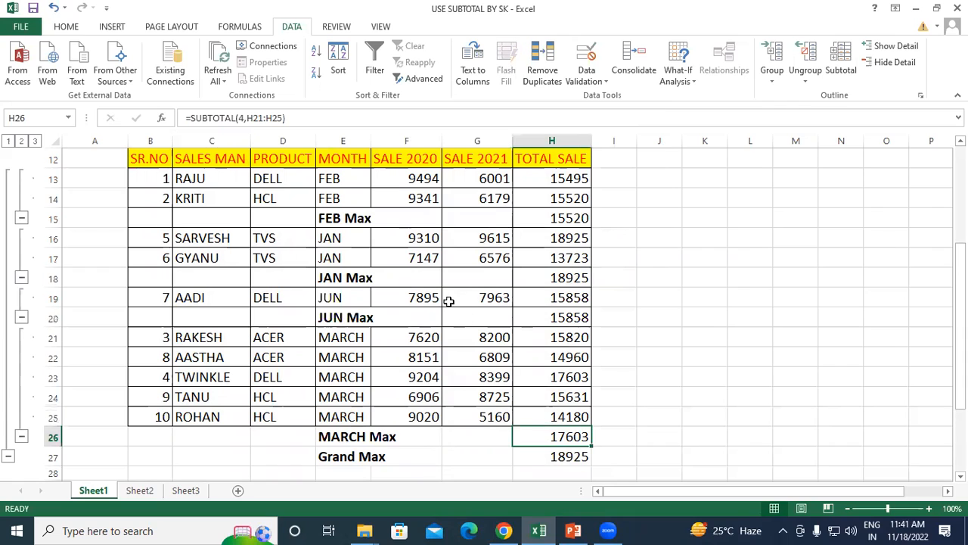
# Examine the Grand Max row's label and its total sale value below the MARCH Max row.
pyautogui.scroll(-1, 443, 301)
pyautogui.click(360, 401)
pyautogui.click(556, 398)
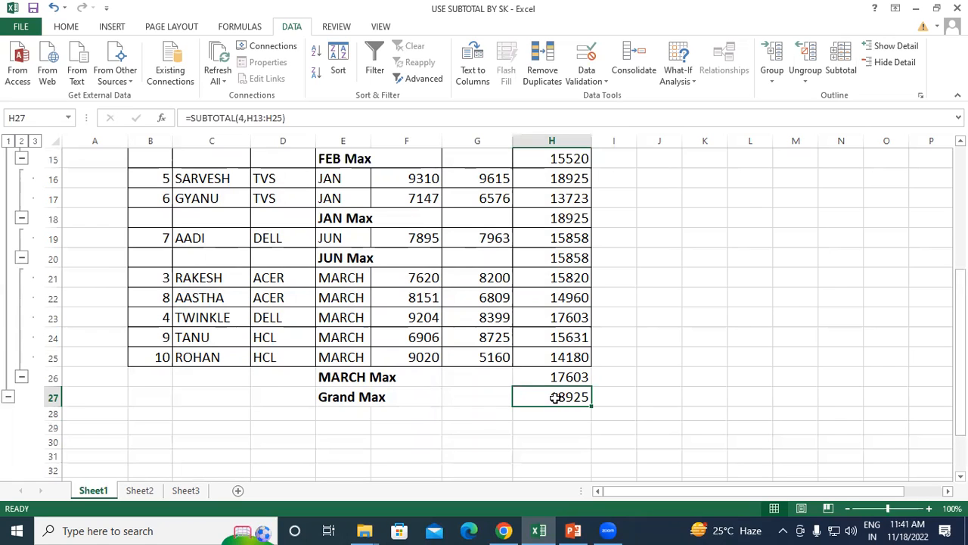
# Add Sum subtotals of TOTAL SALE at each change in MONTH across the table, keeping the current Max subtotals.
pyautogui.scroll(2, 554, 396)
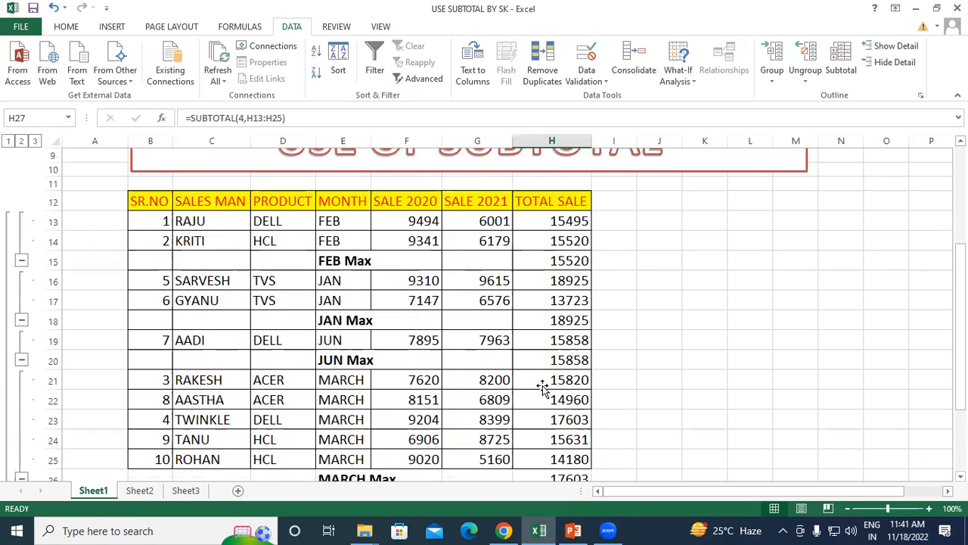
pyautogui.moveTo(155, 204); pyautogui.dragTo(565, 453)
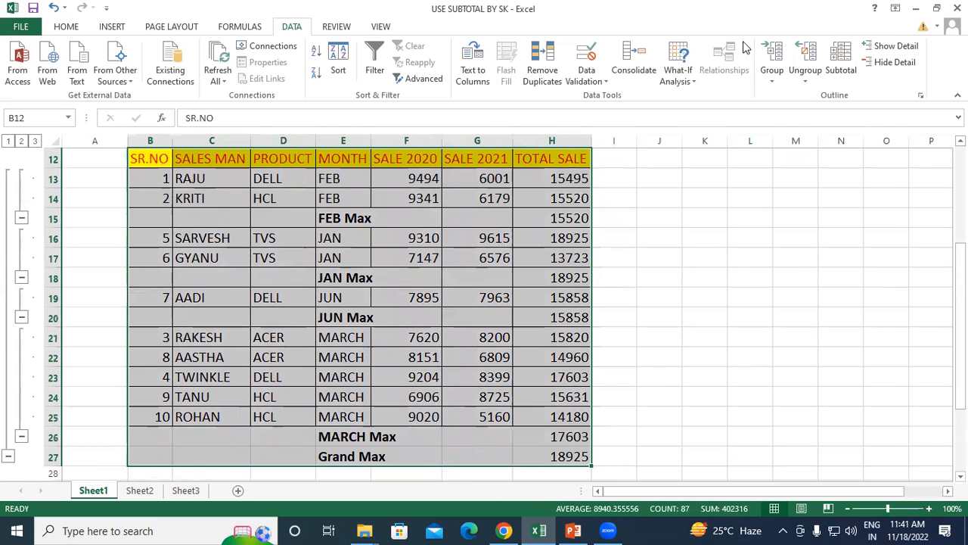
pyautogui.click(840, 62)
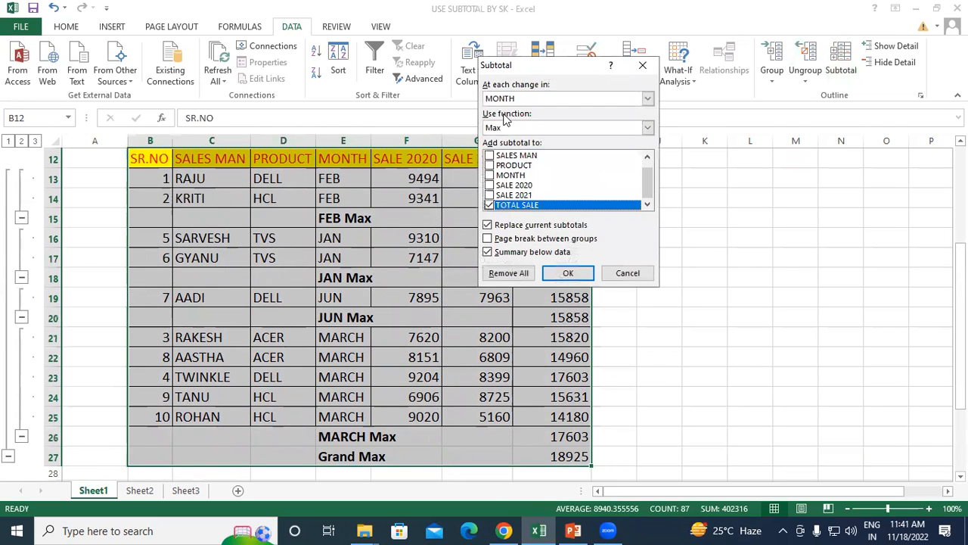
pyautogui.click(488, 226)
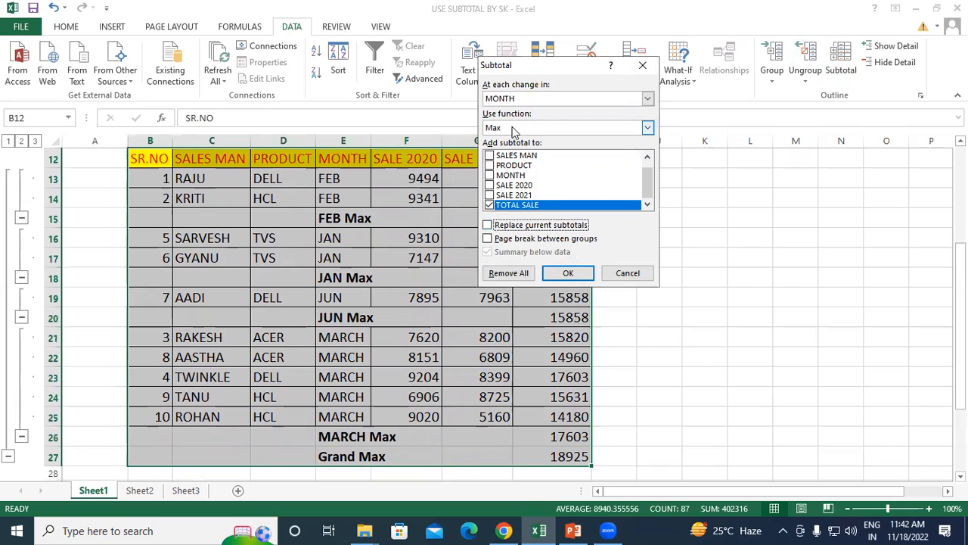
pyautogui.click(512, 130)
pyautogui.click(512, 141)
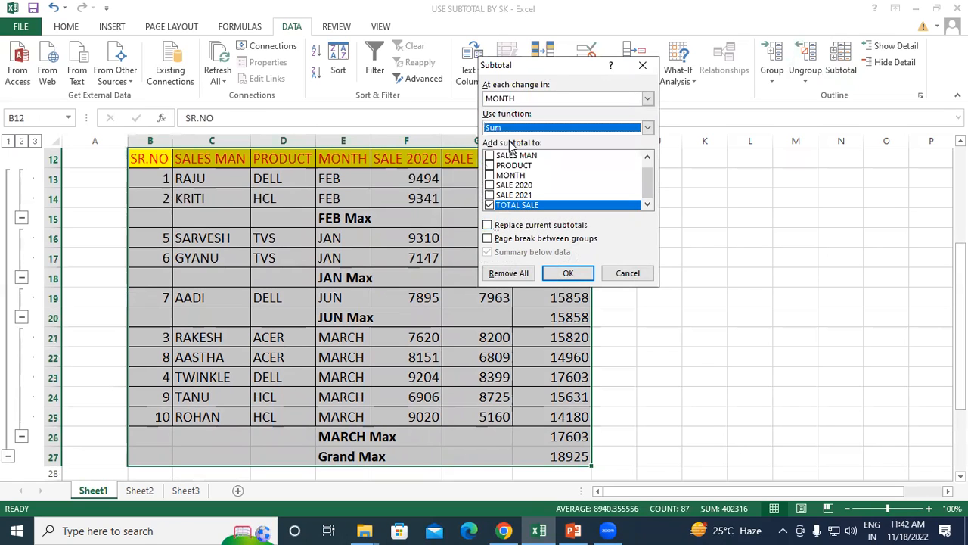
pyautogui.click(566, 273)
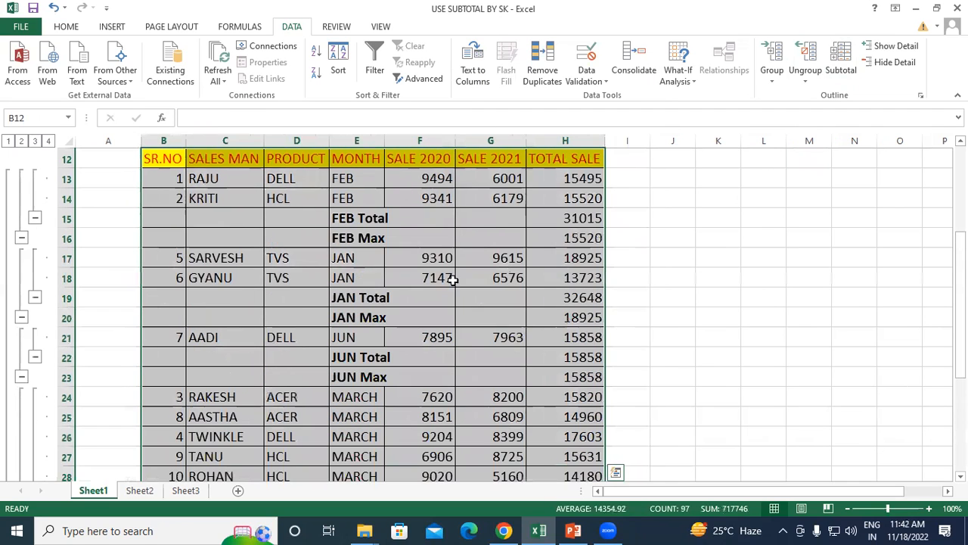
# Examine the labels and total sale values of the FEB Total and FEB Max rows.
pyautogui.click(357, 219)
pyautogui.click(567, 219)
pyautogui.click(358, 239)
pyautogui.click(556, 237)
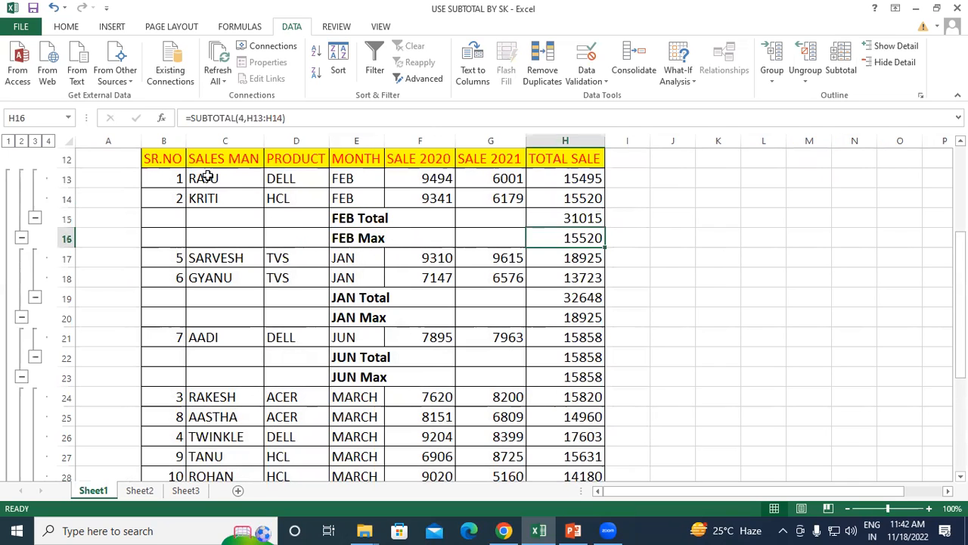
# Add Count subtotals of TOTAL SALE at each change in MONTH without replacing the existing Sum and Max subtotals.
pyautogui.moveTo(181, 158); pyautogui.dragTo(586, 456)
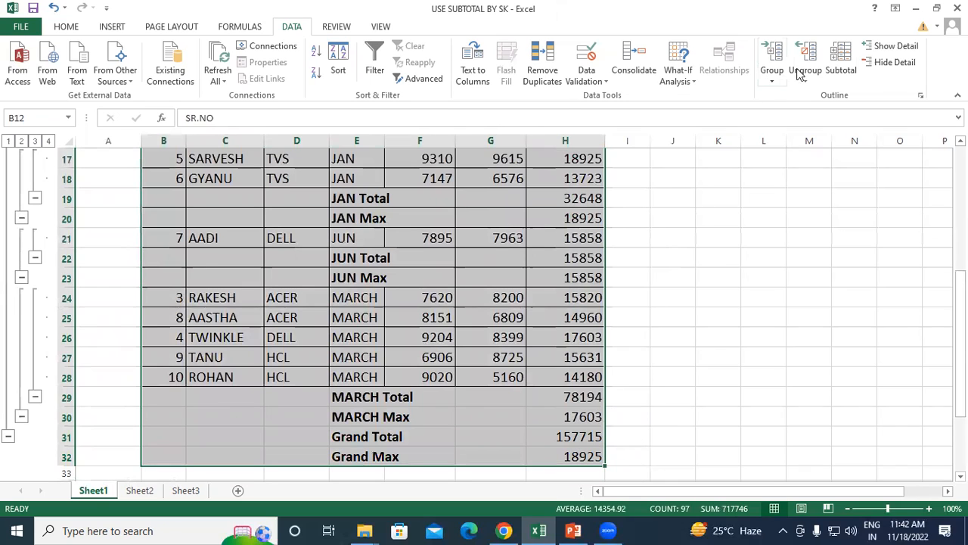
pyautogui.click(842, 60)
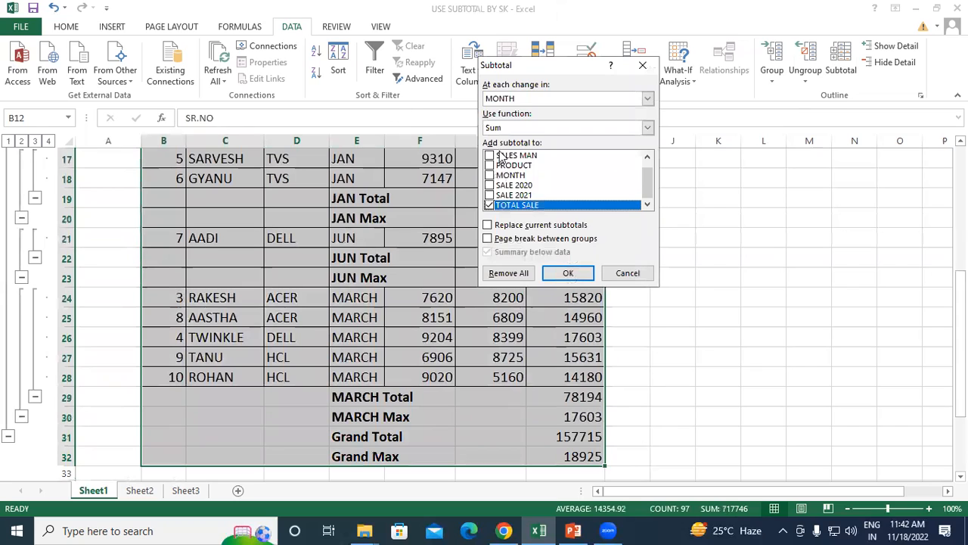
pyautogui.click(519, 128)
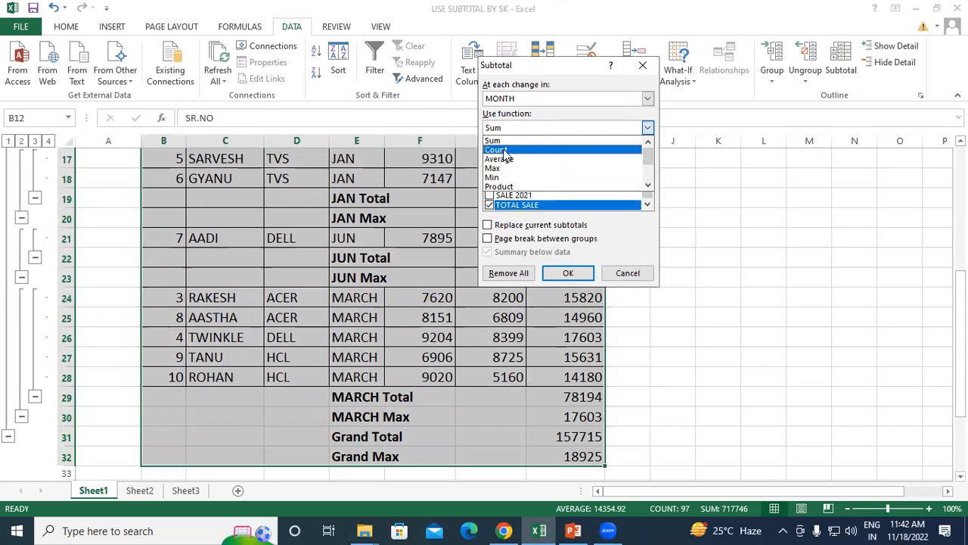
pyautogui.click(507, 151)
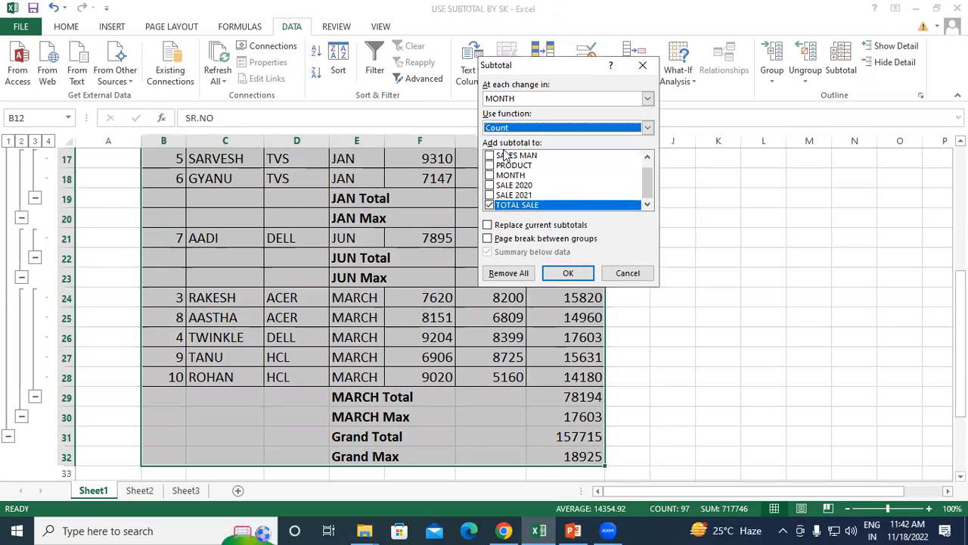
pyautogui.click(568, 274)
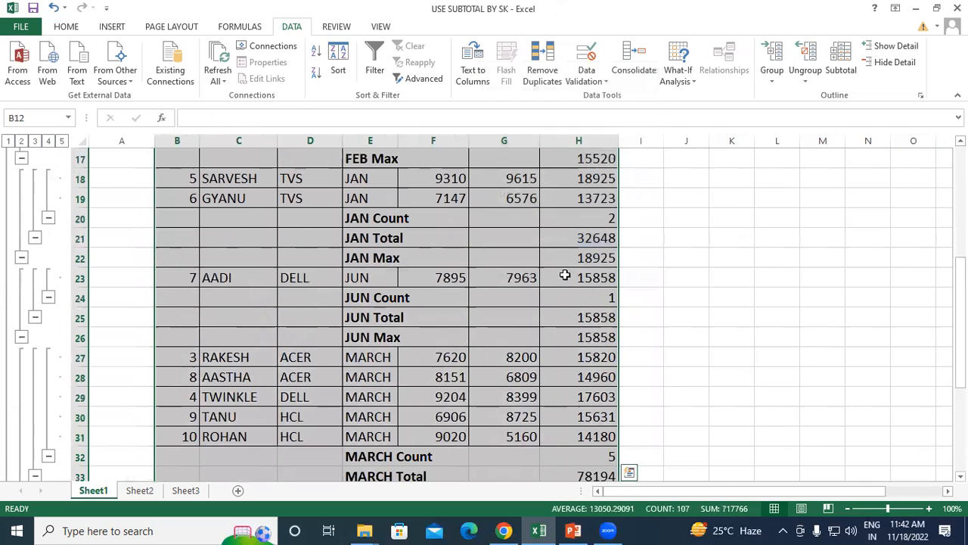
# Examine the FEB Count, FEB Total and FEB Max rows and their subtotal formulas in the TOTAL SALE column.
pyautogui.scroll(3, 393, 299)
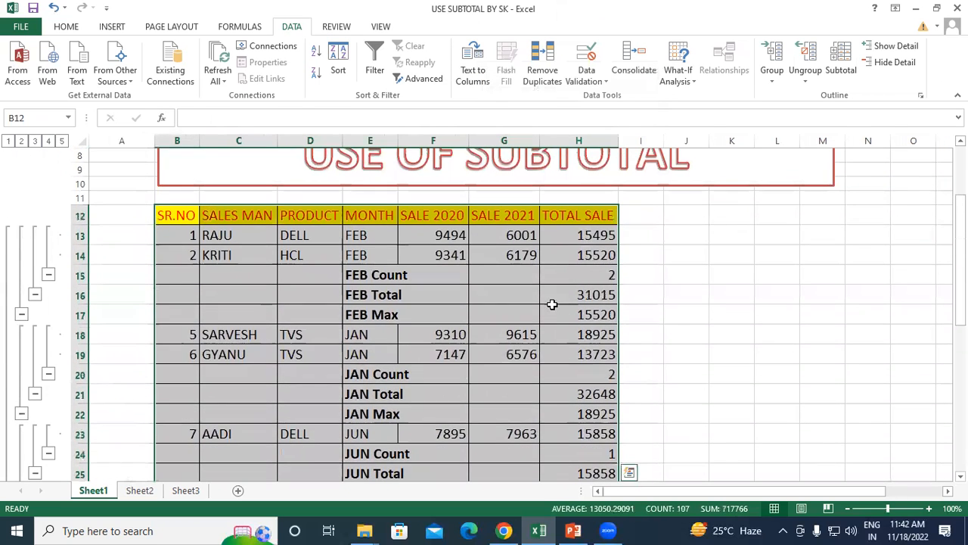
pyautogui.click(552, 307)
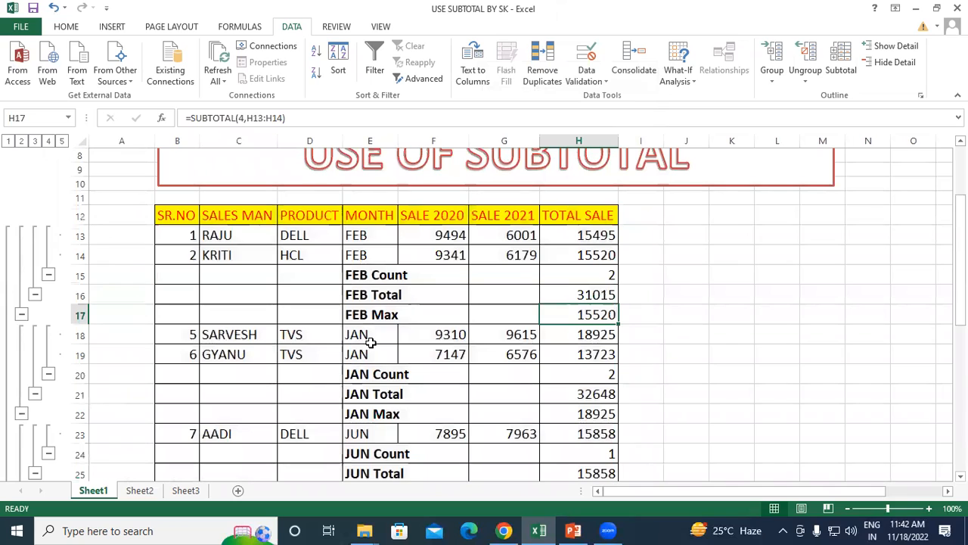
pyautogui.click(378, 279)
pyautogui.click(576, 276)
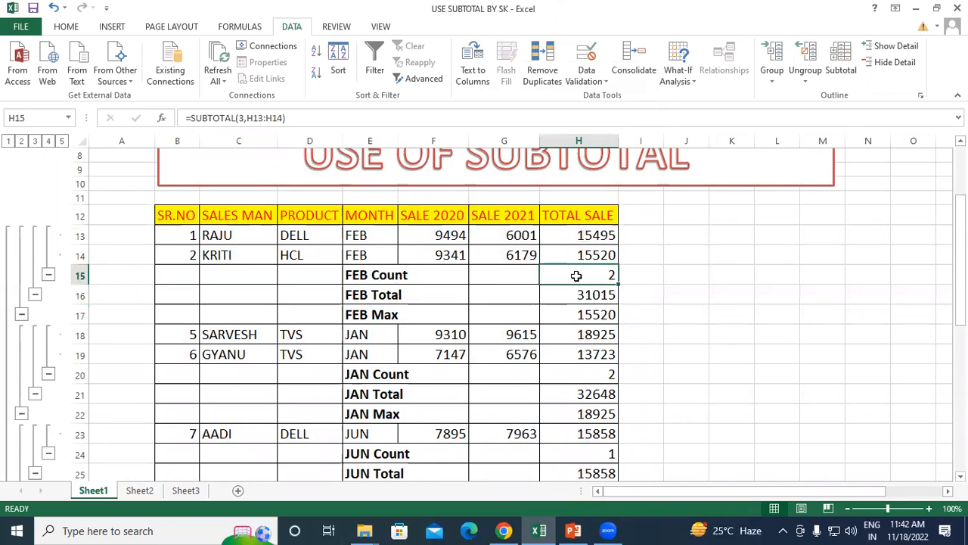
pyautogui.click(359, 298)
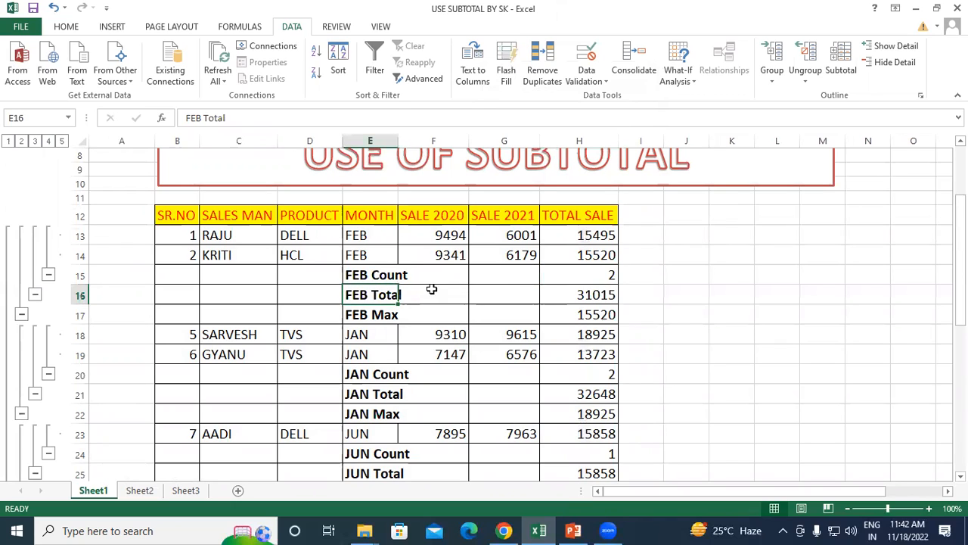
pyautogui.click(573, 295)
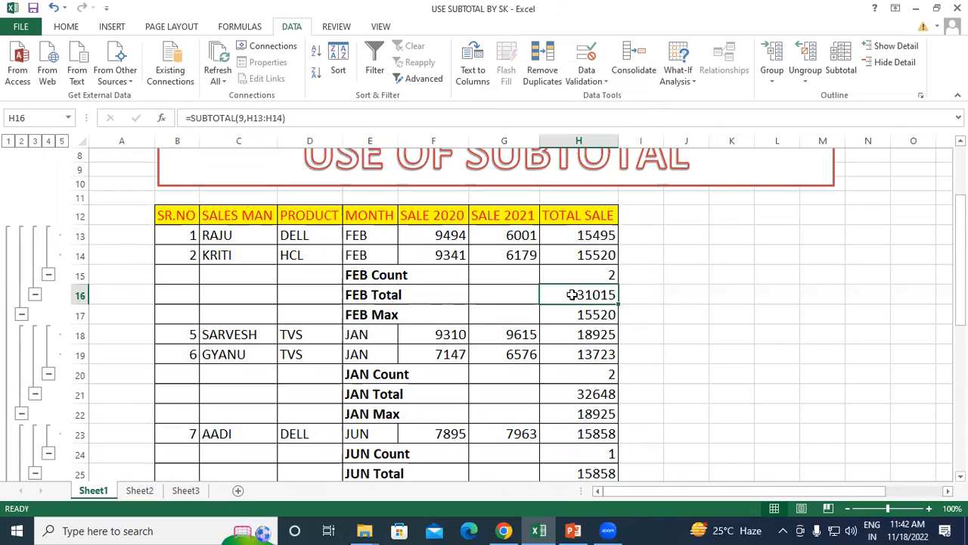
pyautogui.click(363, 313)
pyautogui.click(562, 313)
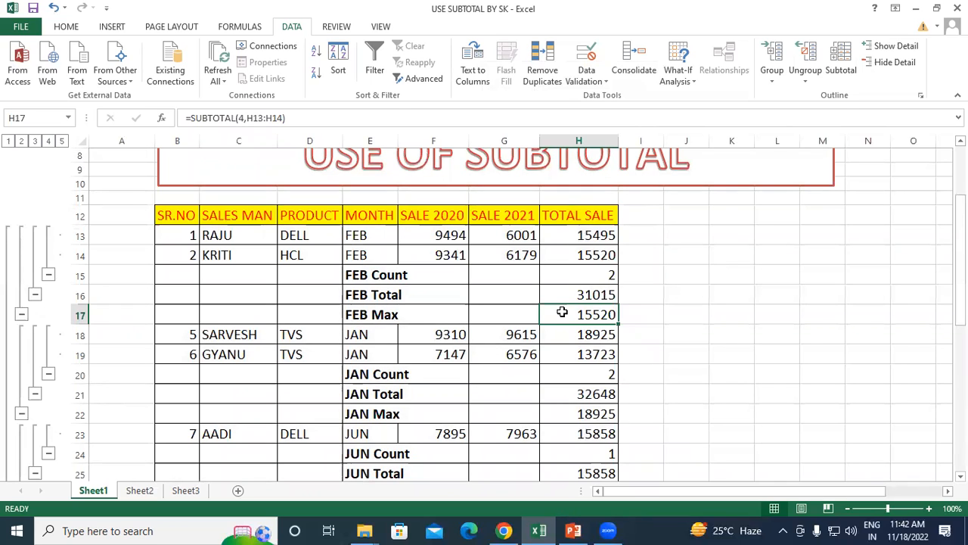
# Replace all current subtotals in the table with only the Count of TOTAL SALE at each change in MONTH.
pyautogui.moveTo(177, 214); pyautogui.dragTo(605, 451)
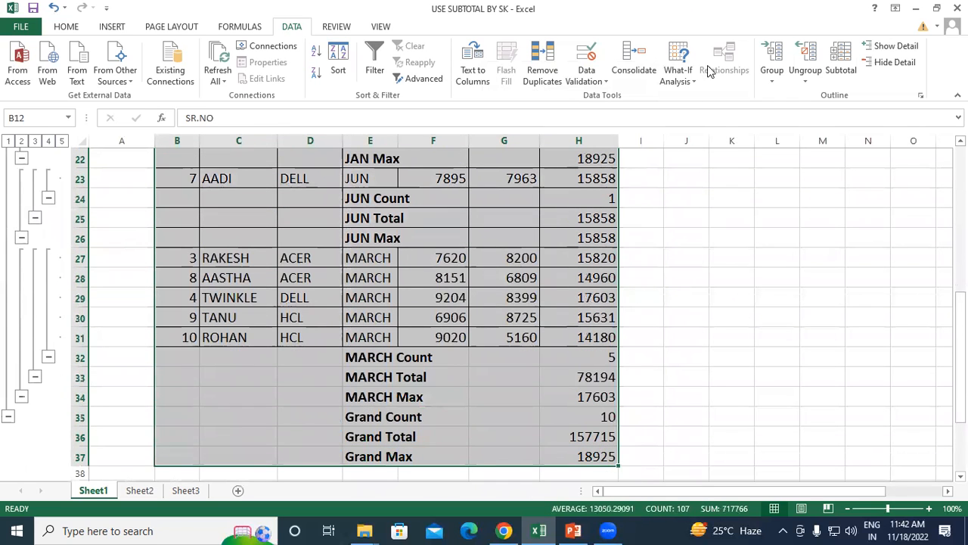
pyautogui.click(840, 61)
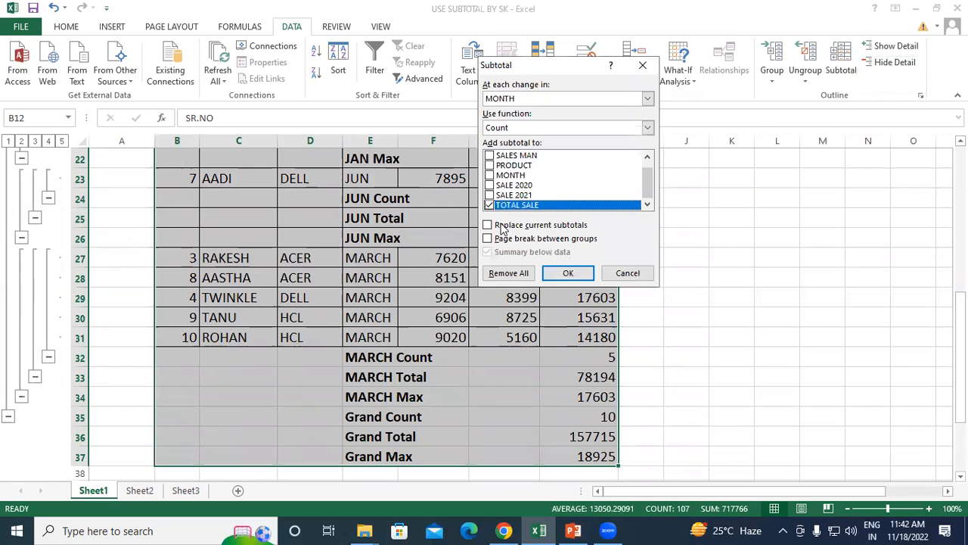
pyautogui.click(488, 226)
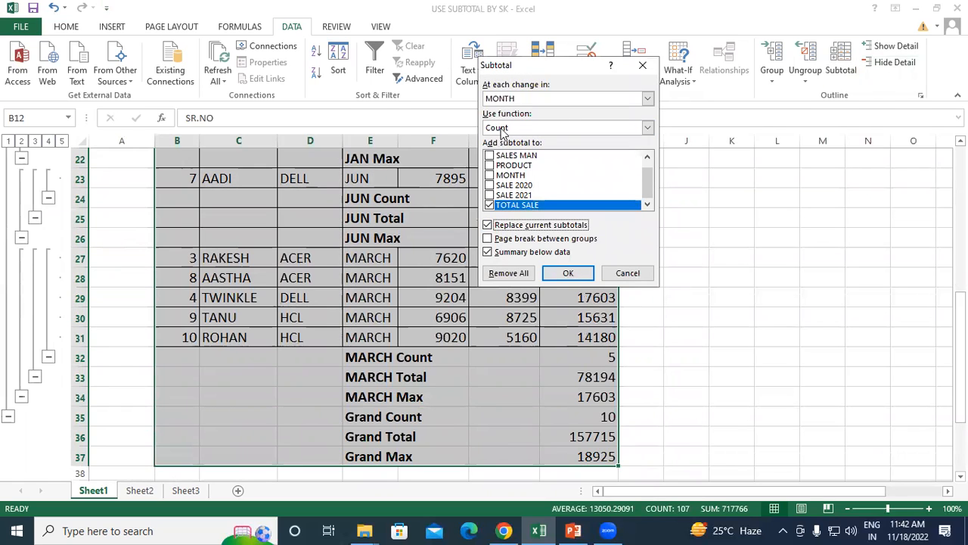
pyautogui.click(568, 272)
# Examine the FEB Count row's subtotal value and its label in the MONTH column.
pyautogui.scroll(4, 553, 318)
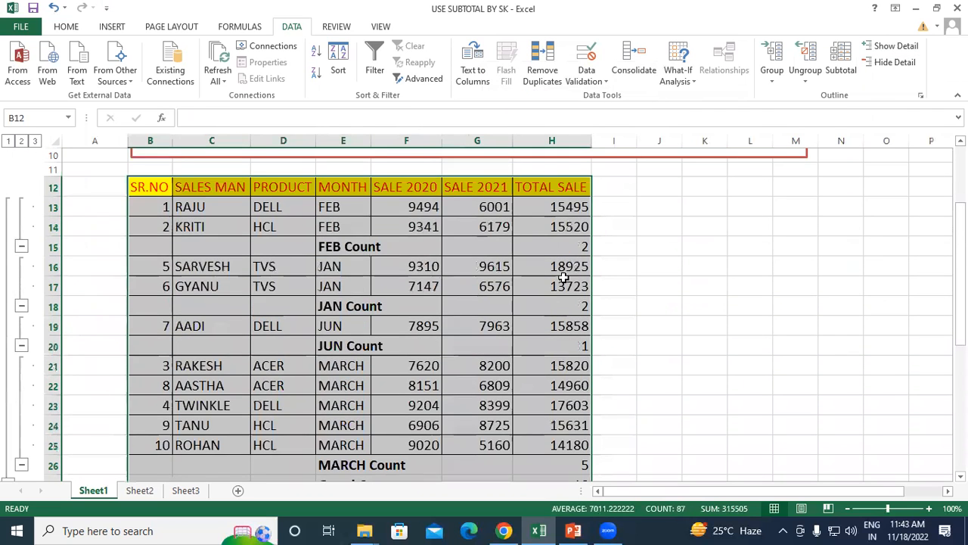
pyautogui.click(522, 239)
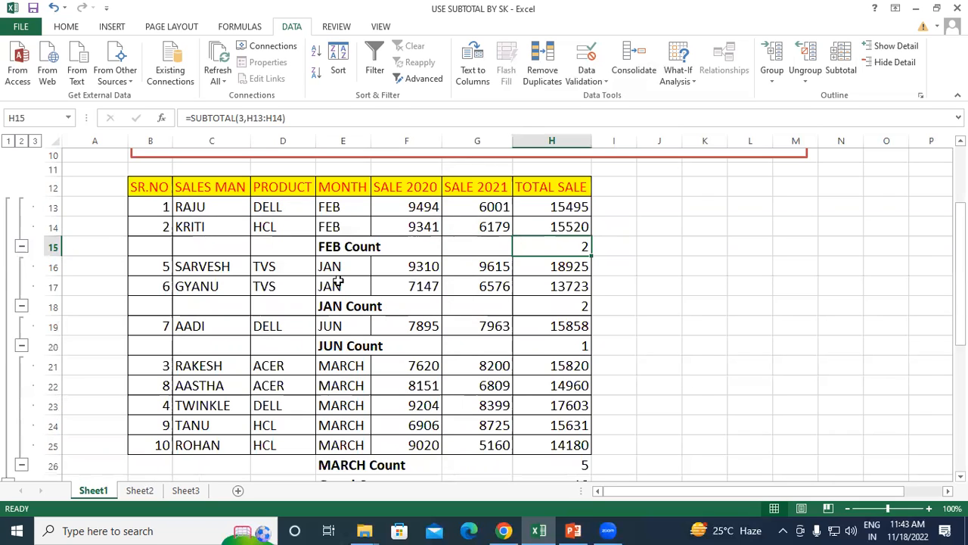
pyautogui.click(340, 247)
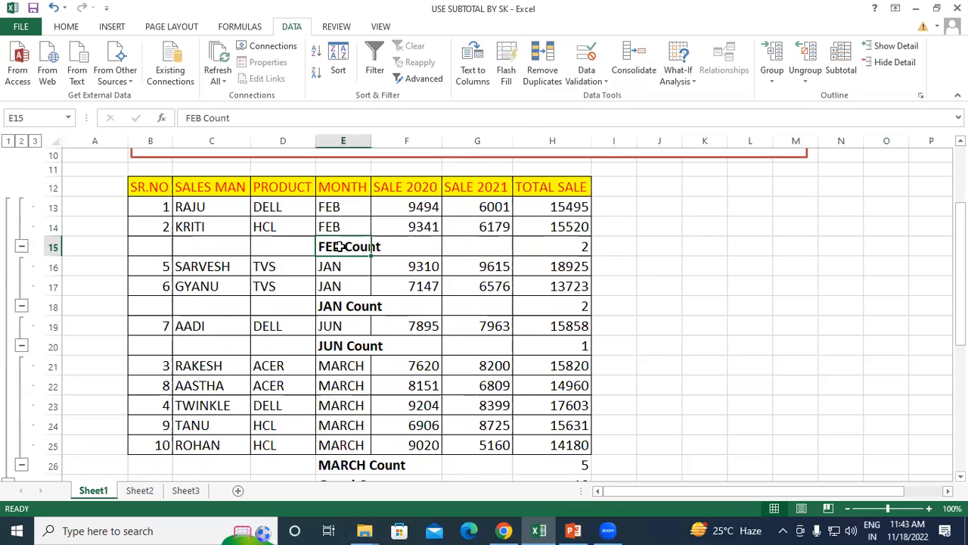